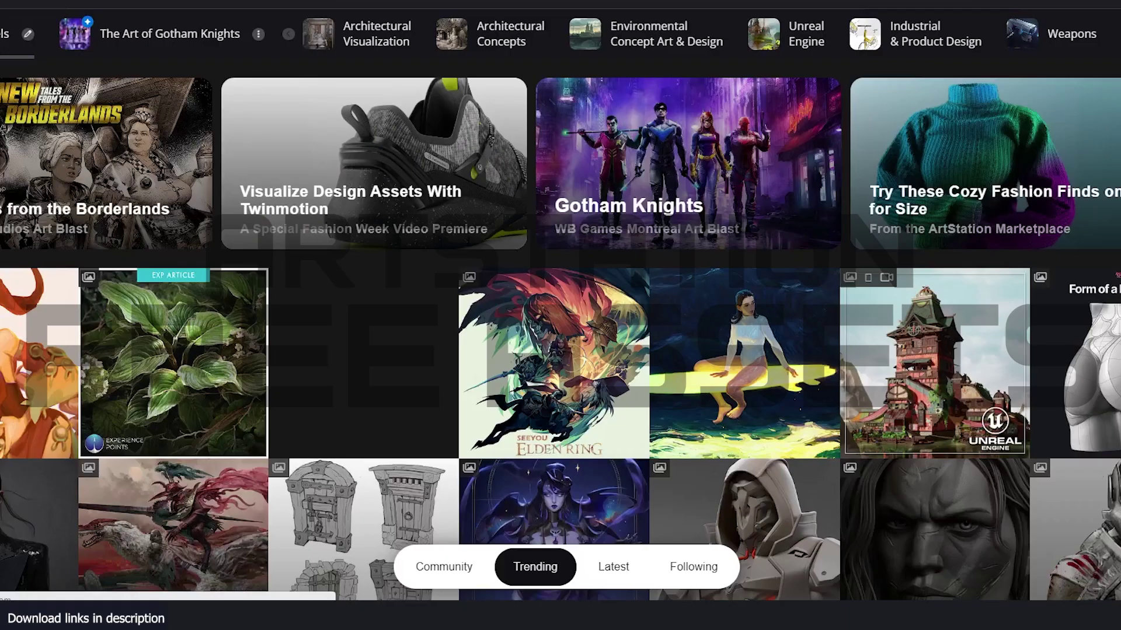
Step: Browse the trending artworks on the ArtStation home page down to the Marketplace section
{"action": "scroll", "coordinate": [1058, 118], "scroll_direction": "down", "scroll_amount": 5}
{"action": "scroll", "coordinate": [1058, 119], "scroll_direction": "down", "scroll_amount": 12}
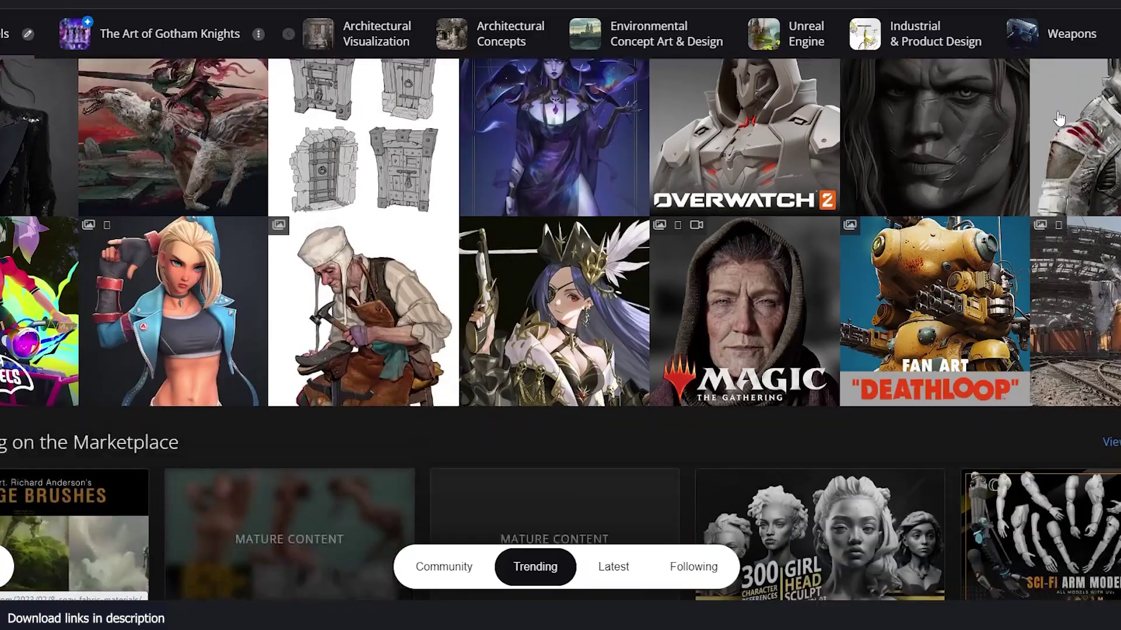
{"action": "scroll", "coordinate": [1059, 119], "scroll_direction": "down", "scroll_amount": 3}
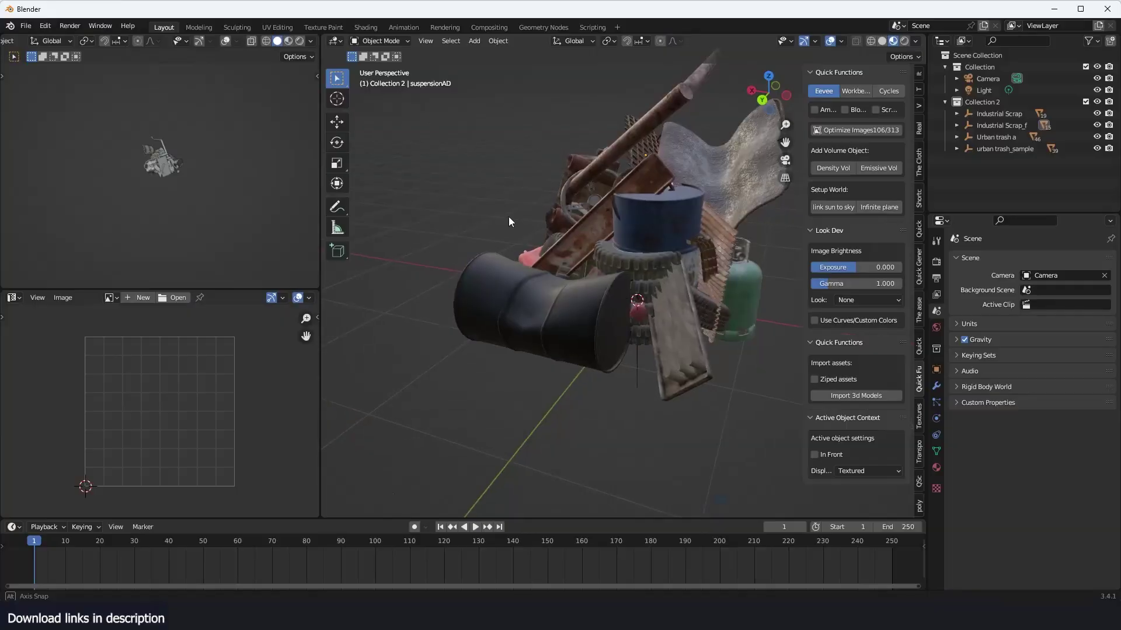
Step: Separate the rusty pipe object from the scrap pile by moving it well clear of the other models
{"action": "left_click_drag", "start_coordinate": [509, 216], "coordinate": [597, 218]}
{"action": "left_click", "coordinate": [591, 275]}
{"action": "left_click_drag", "start_coordinate": [590, 275], "coordinate": [535, 300]}
{"action": "key", "text": "g"}
{"action": "left_click", "coordinate": [764, 227]}
{"action": "left_click_drag", "start_coordinate": [765, 226], "coordinate": [653, 191]}
{"action": "scroll", "coordinate": [668, 226], "scroll_direction": "up", "scroll_amount": 2}
{"action": "scroll", "coordinate": [615, 265], "scroll_direction": "down", "scroll_amount": 3}
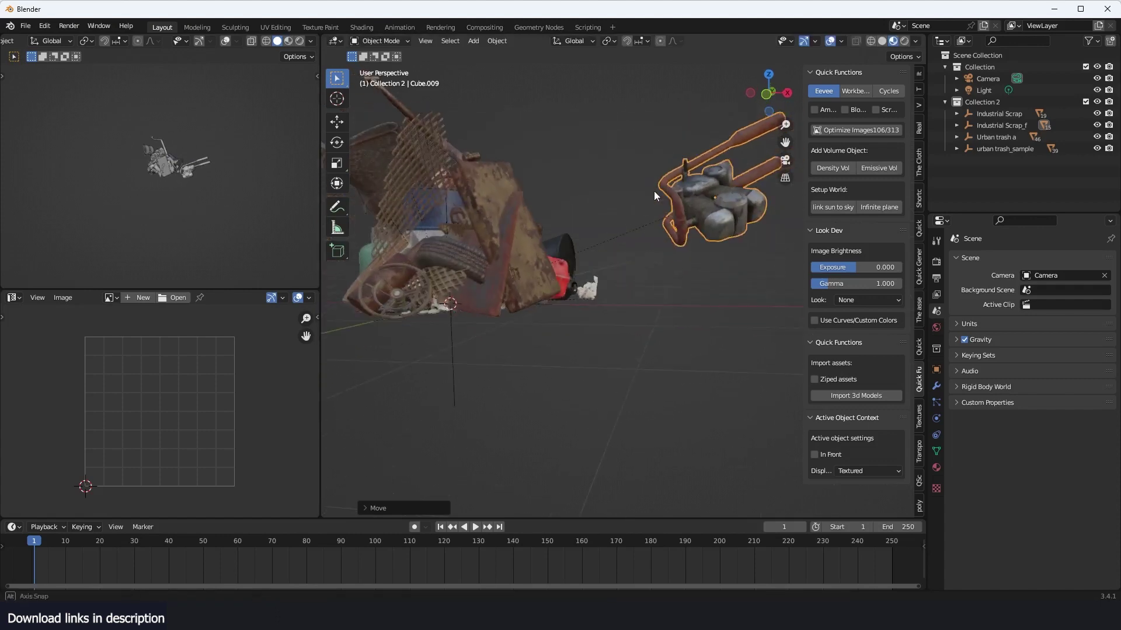
Step: Move the rusty metal sheet and the radiator out of the scrap pile
{"action": "left_click", "coordinate": [503, 222]}
{"action": "key", "text": "g"}
{"action": "left_click", "coordinate": [719, 248]}
{"action": "left_click", "coordinate": [499, 215]}
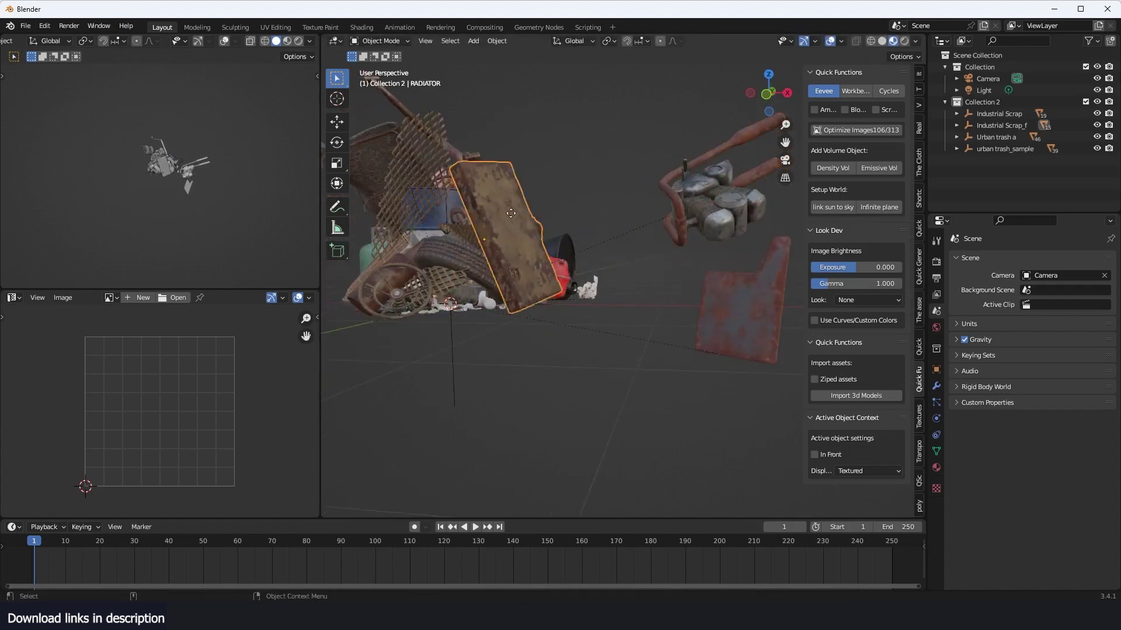
{"action": "key", "text": "g"}
{"action": "left_click", "coordinate": [486, 194]}
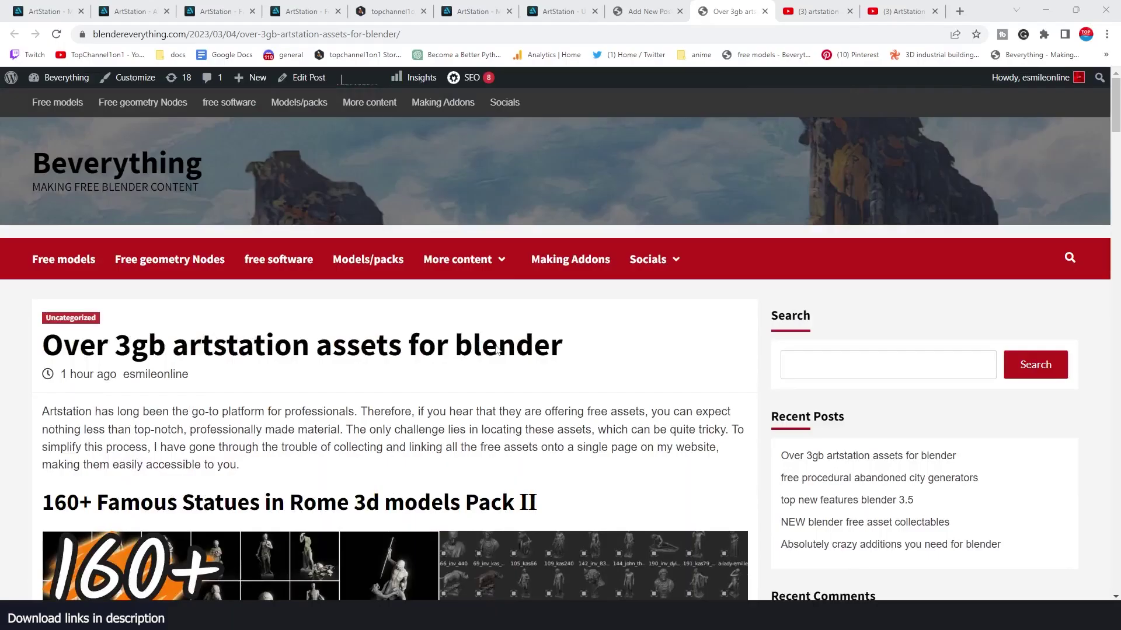
Step: Look through the Beverything article on ArtStation assets for Blender, including its statue and food scan packs
{"action": "scroll", "coordinate": [497, 348], "scroll_direction": "down", "scroll_amount": 12}
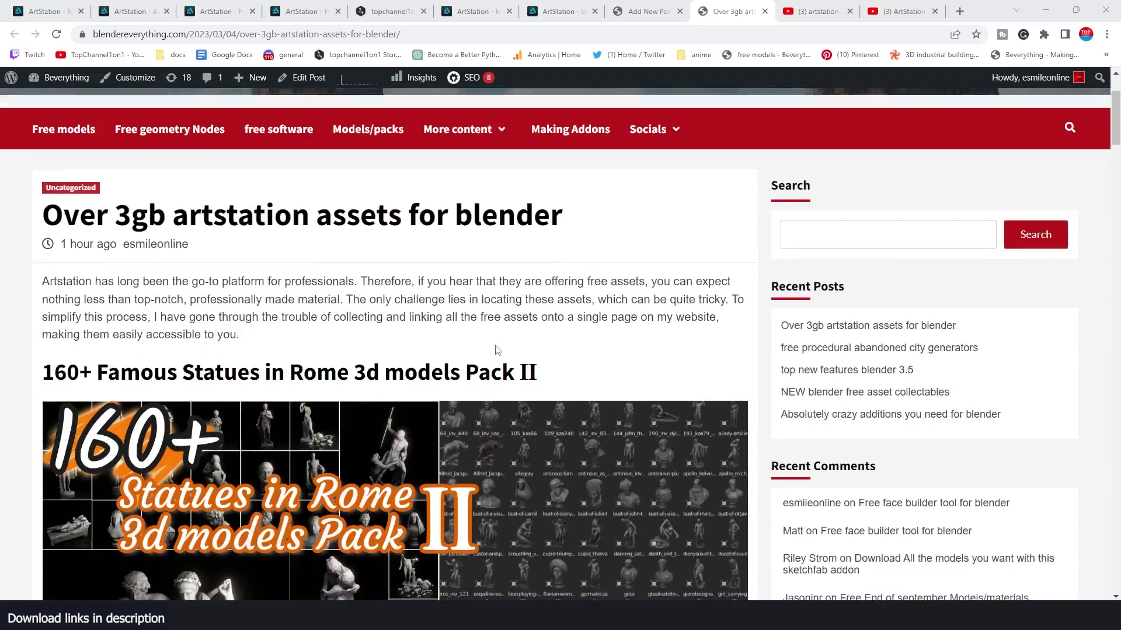
{"action": "scroll", "coordinate": [406, 350], "scroll_direction": "down", "scroll_amount": 15}
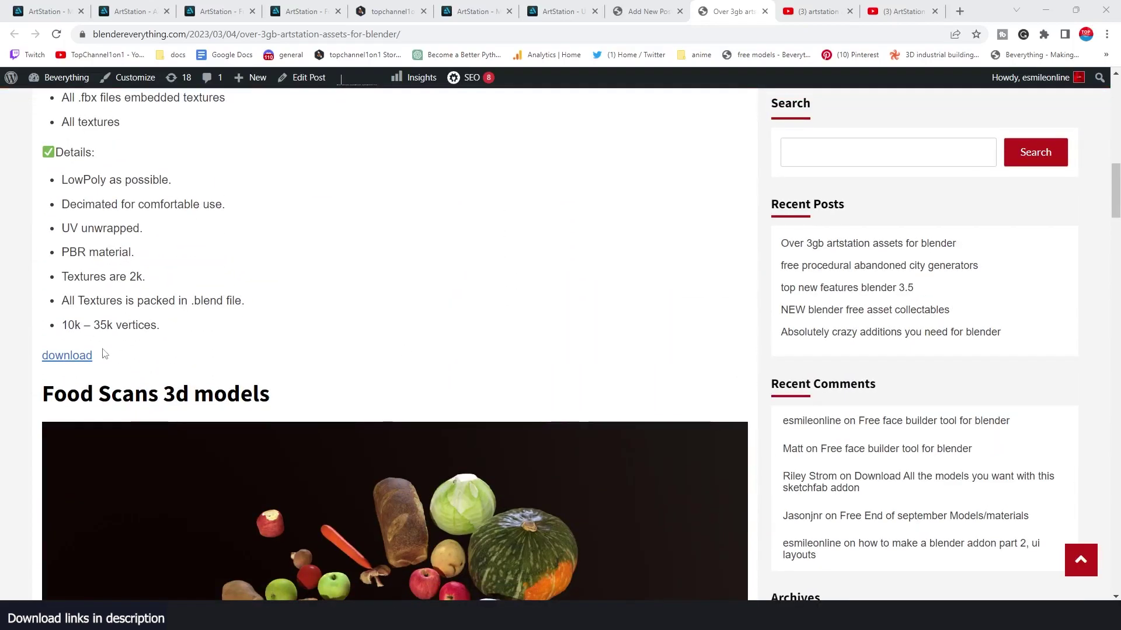
{"action": "scroll", "coordinate": [93, 352], "scroll_direction": "down", "scroll_amount": 15}
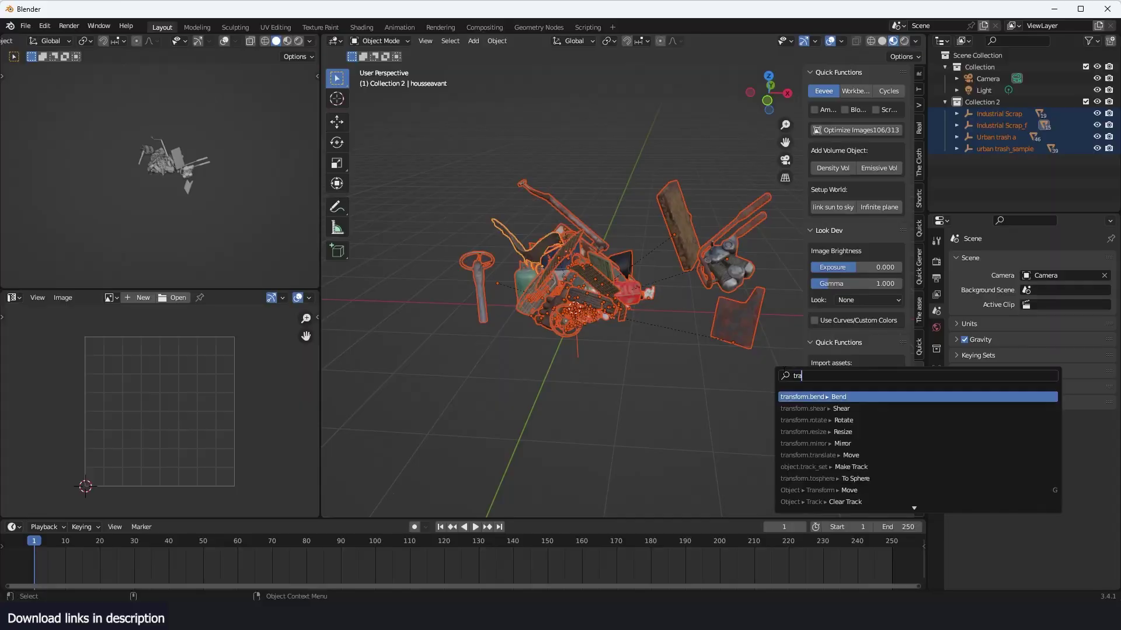
Step: Dismiss the operator search and inspect the sci-fi sniper rifle model from another angle
{"action": "key", "text": "Escape"}
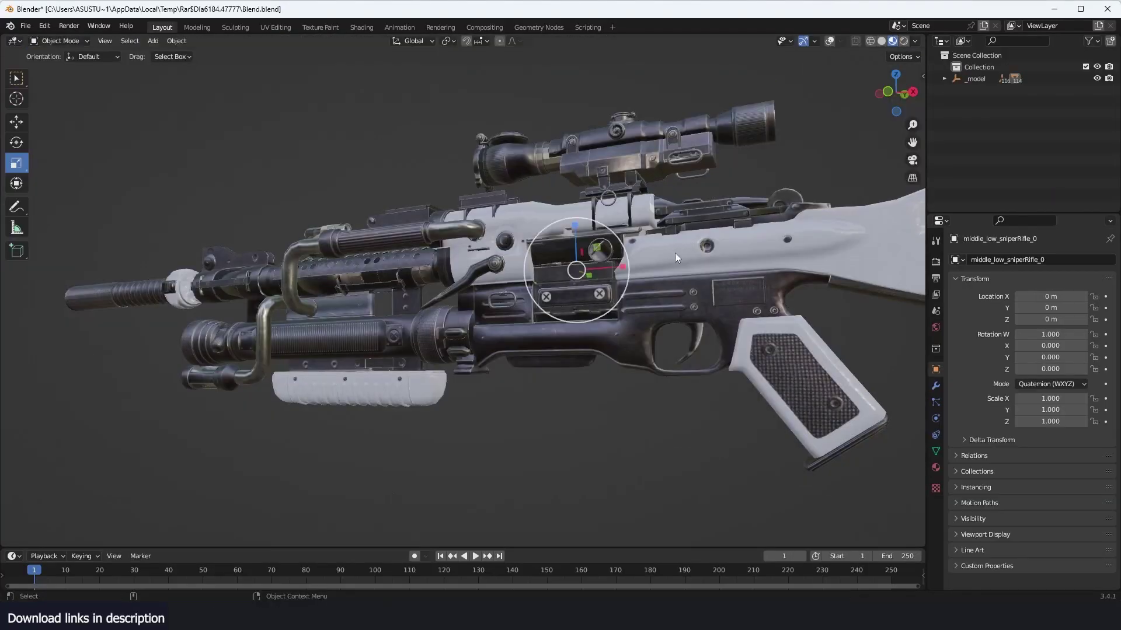
{"action": "left_click", "coordinate": [761, 289]}
{"action": "left_click_drag", "start_coordinate": [807, 349], "coordinate": [527, 341]}
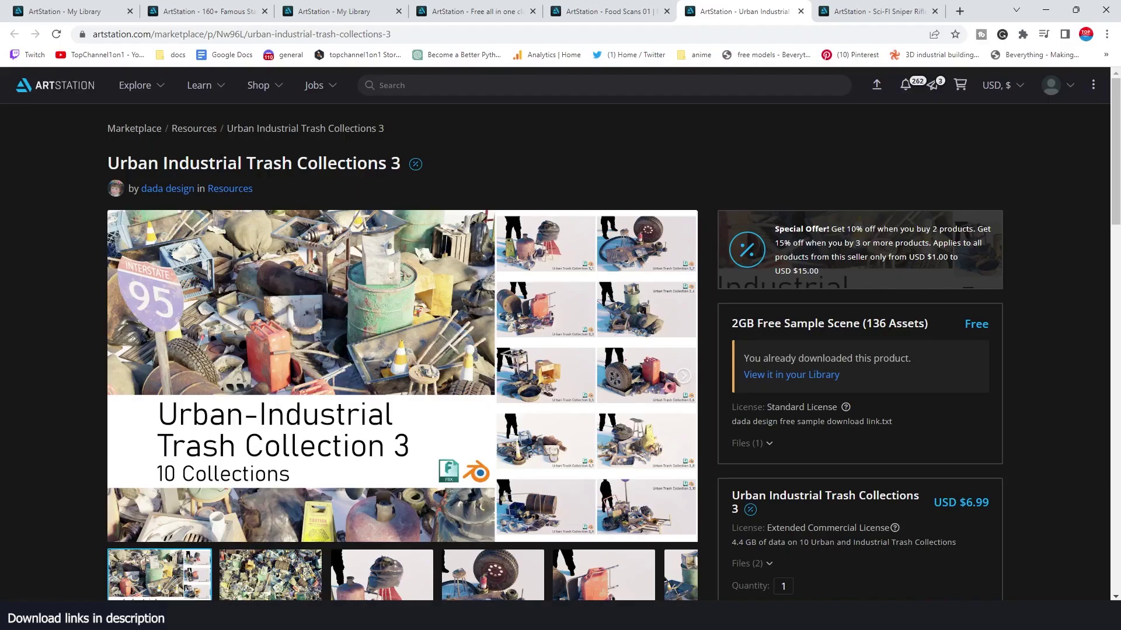
Step: Review the Urban Industrial Trash Collections 3 product page, including the free sample scene offer and the included files
{"action": "scroll", "coordinate": [387, 183], "scroll_direction": "down", "scroll_amount": 3}
{"action": "scroll", "coordinate": [387, 183], "scroll_direction": "up", "scroll_amount": 3}
{"action": "scroll", "coordinate": [370, 301], "scroll_direction": "down", "scroll_amount": 2}
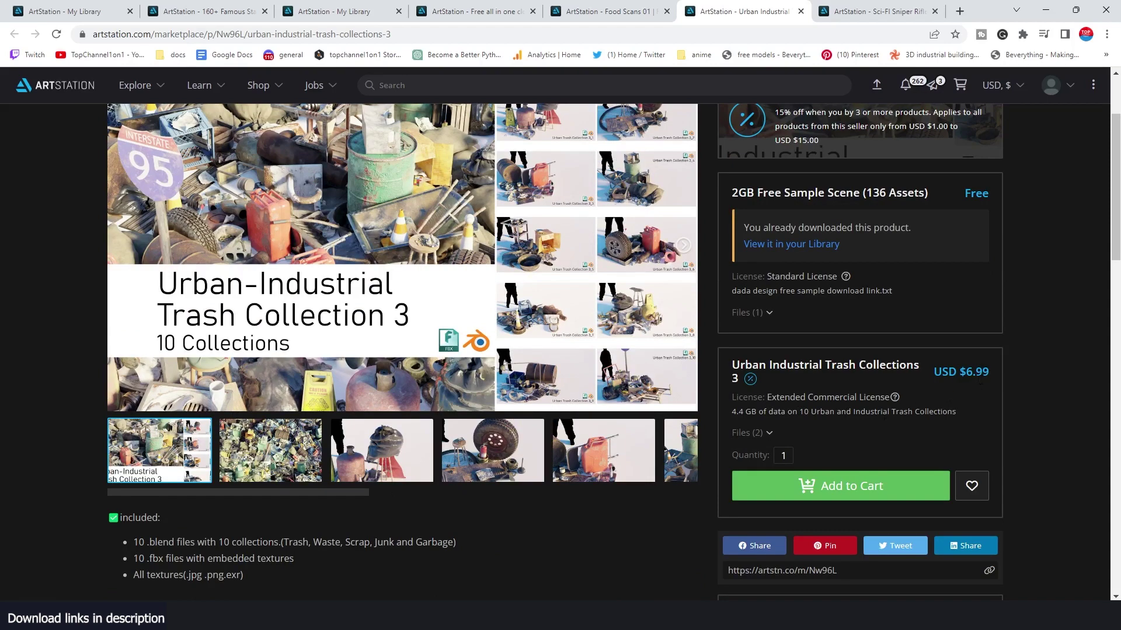
{"action": "scroll", "coordinate": [948, 383], "scroll_direction": "up", "scroll_amount": 3}
{"action": "scroll", "coordinate": [818, 362], "scroll_direction": "down", "scroll_amount": 5}
{"action": "scroll", "coordinate": [703, 335], "scroll_direction": "up", "scroll_amount": 3}
Step: Switch to the downloads folder and open All free Samples.blend from the 2GB Free Sample Scene folder in Blender
{"action": "mouse_move", "coordinate": [493, 614]}
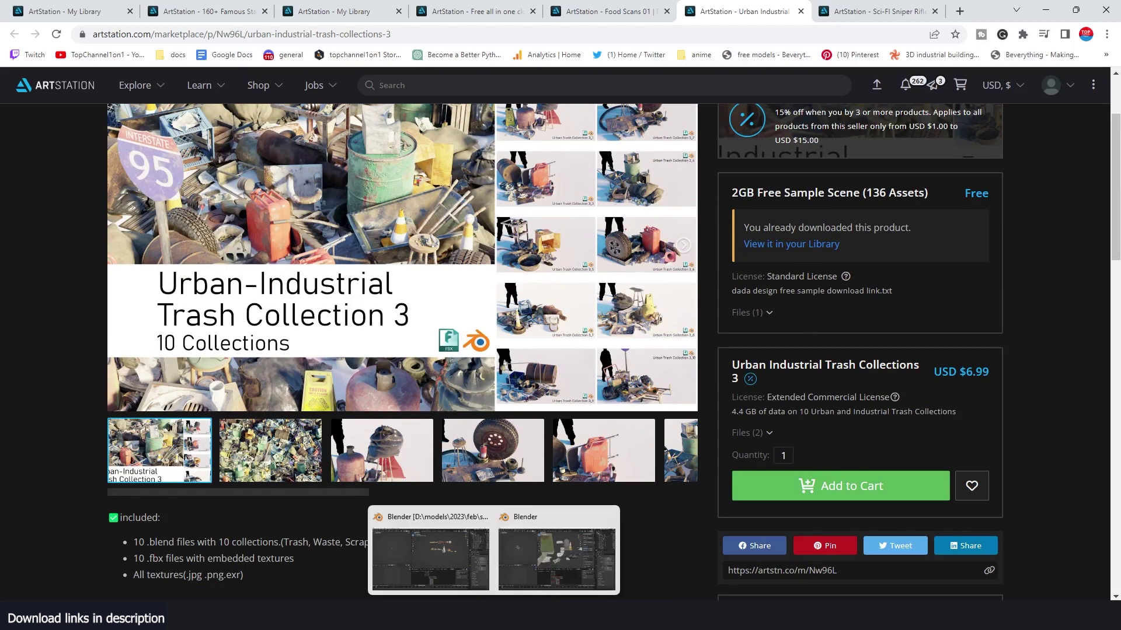
{"action": "left_click", "coordinate": [558, 551]}
{"action": "left_click", "coordinate": [419, 164]}
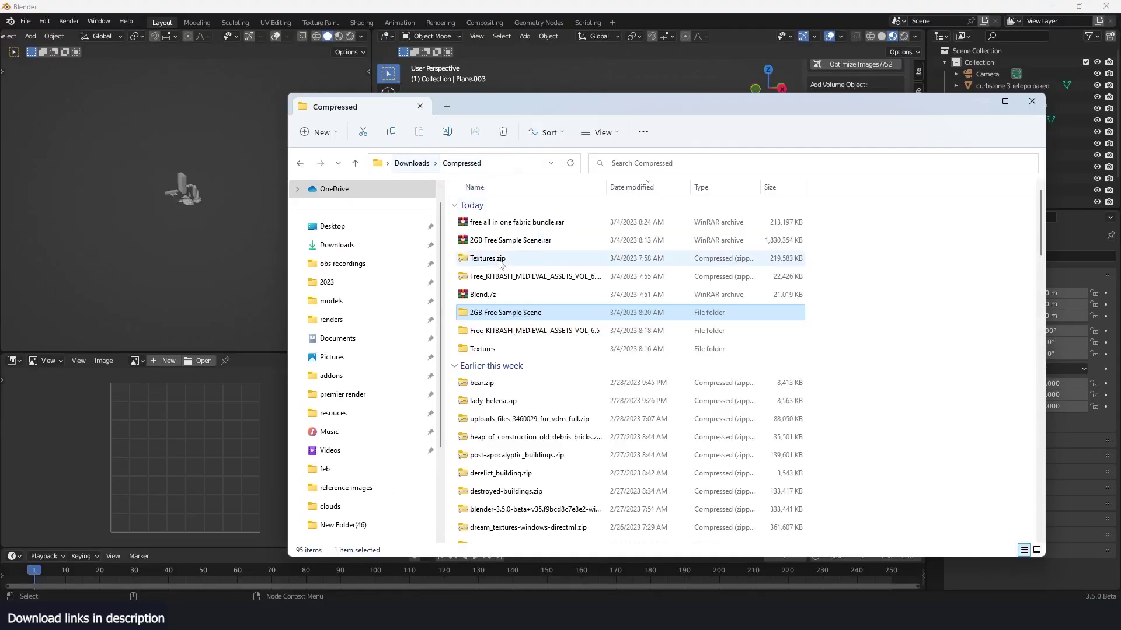
{"action": "double_click", "coordinate": [506, 313]}
{"action": "double_click", "coordinate": [490, 222]}
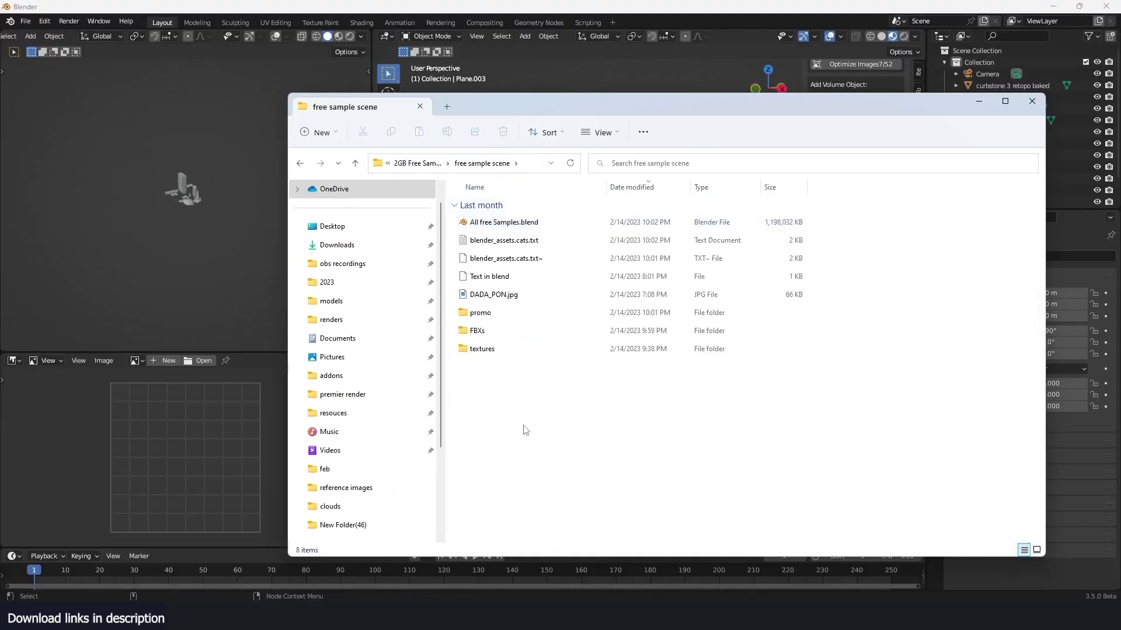
{"action": "double_click", "coordinate": [475, 222]}
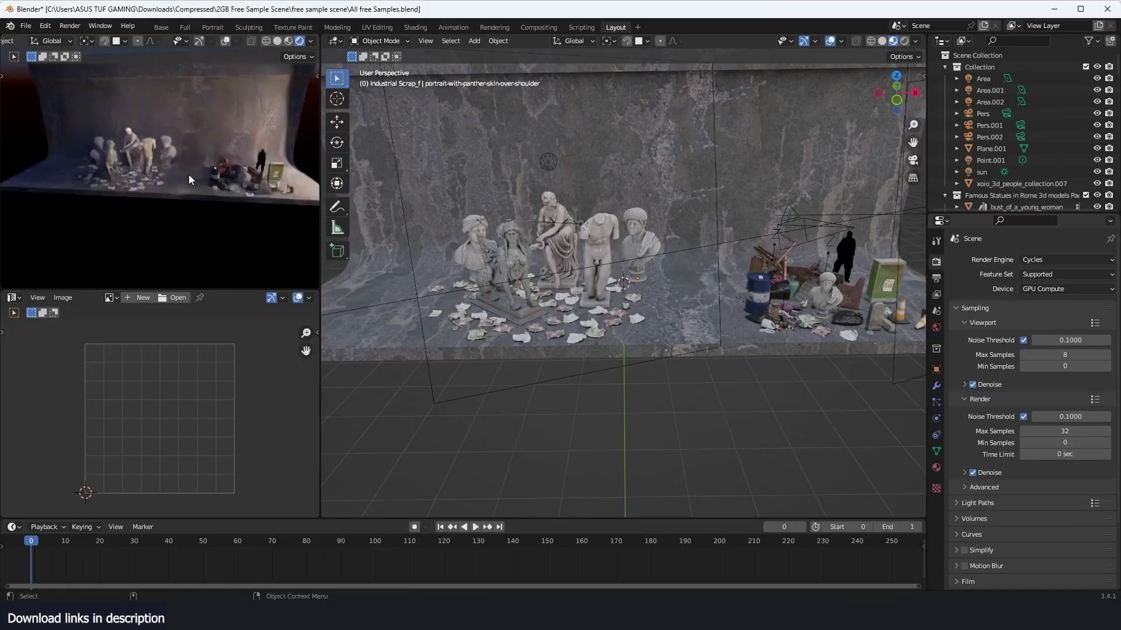
Step: Examine the statues and scattered paper in the rendered view of the sample scene
{"action": "scroll", "coordinate": [188, 179], "scroll_direction": "up", "scroll_amount": 4}
{"action": "left_click_drag", "start_coordinate": [188, 179], "coordinate": [254, 169]}
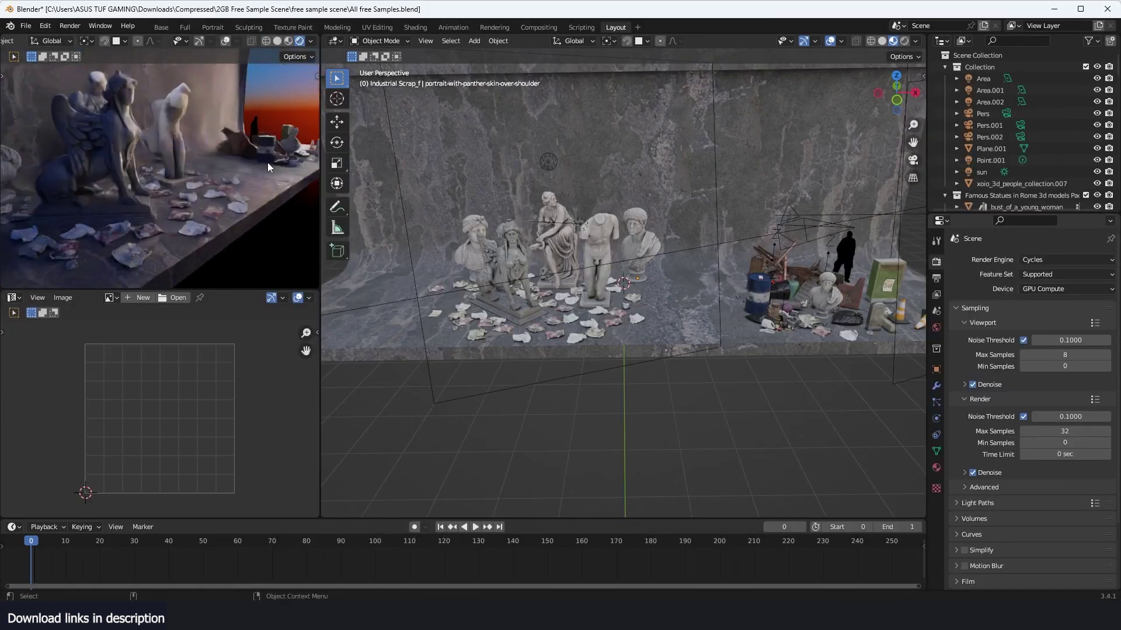
{"action": "left_click_drag", "start_coordinate": [188, 159], "coordinate": [116, 155]}
{"action": "scroll", "coordinate": [308, 41], "scroll_direction": "down", "scroll_amount": 1}
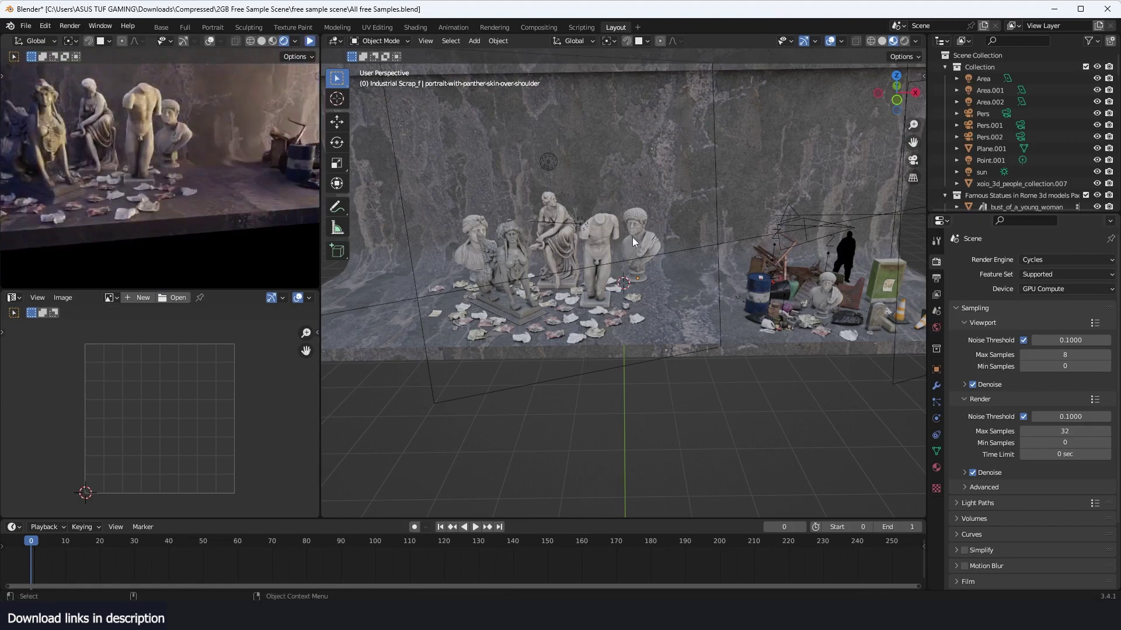
Step: Inspect the scrap pile, bust, barrels, green cabinet and traffic cones in the sample scene from several angles and distances
{"action": "left_click", "coordinate": [617, 238]}
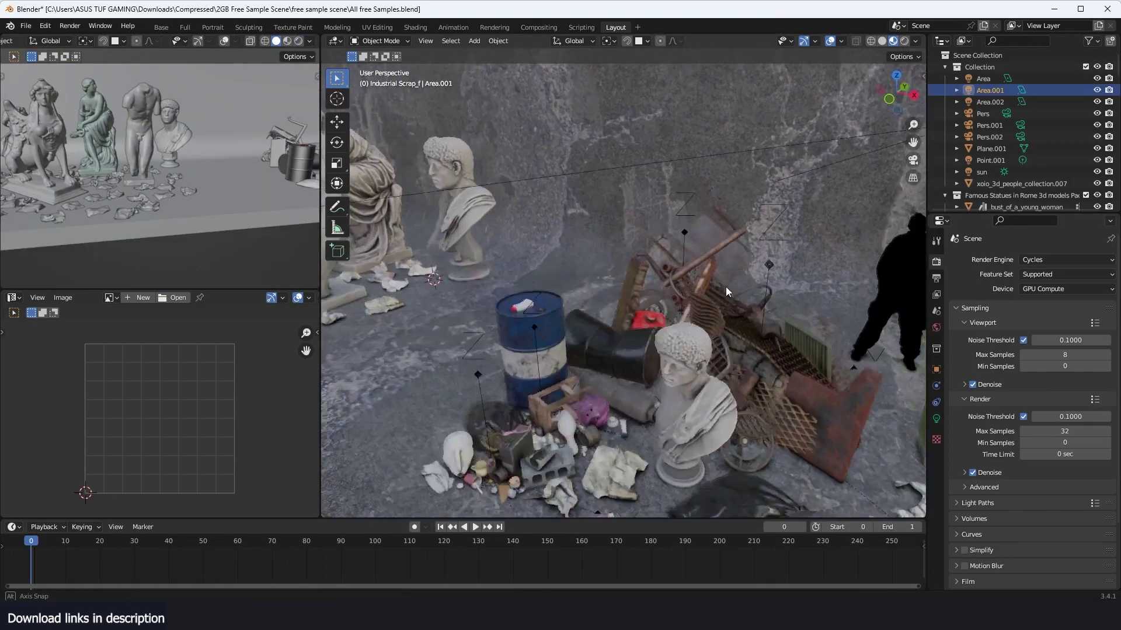
{"action": "scroll", "coordinate": [705, 297], "scroll_direction": "up", "scroll_amount": 4}
{"action": "left_click", "coordinate": [649, 298]}
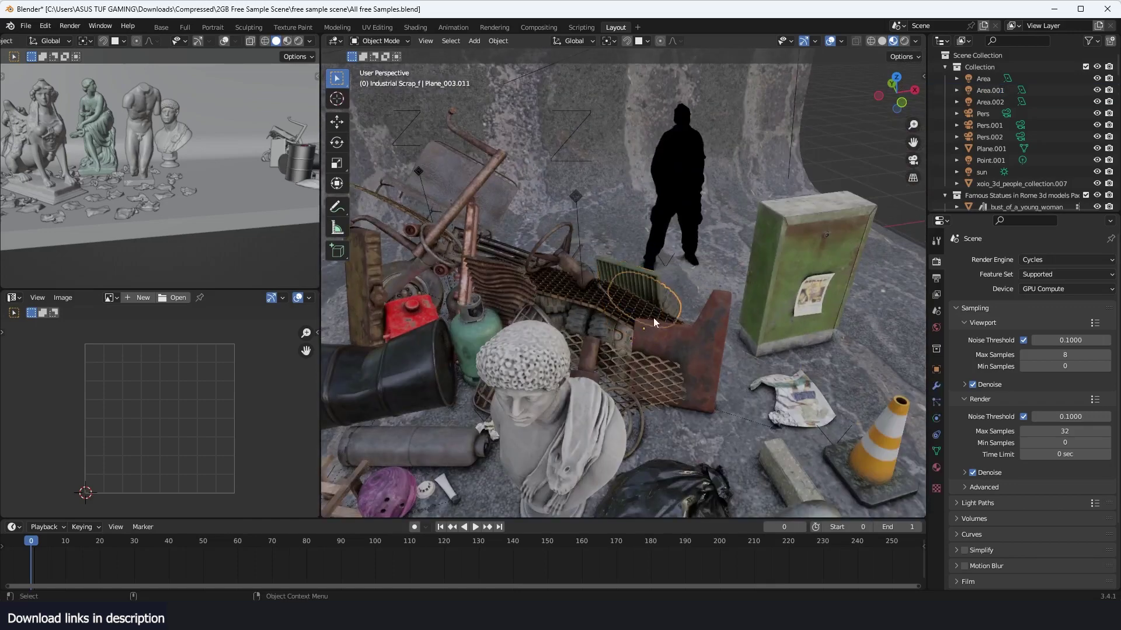
{"action": "left_click", "coordinate": [661, 361]}
{"action": "scroll", "coordinate": [757, 367], "scroll_direction": "down", "scroll_amount": 6}
{"action": "left_click_drag", "start_coordinate": [756, 368], "coordinate": [684, 356]}
{"action": "scroll", "coordinate": [684, 355], "scroll_direction": "up", "scroll_amount": 6}
{"action": "left_click", "coordinate": [596, 289]}
{"action": "scroll", "coordinate": [687, 257], "scroll_direction": "down", "scroll_amount": 5}
{"action": "left_click_drag", "start_coordinate": [596, 290], "coordinate": [705, 320]}
{"action": "scroll", "coordinate": [685, 263], "scroll_direction": "up", "scroll_amount": 6}
{"action": "scroll", "coordinate": [686, 271], "scroll_direction": "down", "scroll_amount": 4}
{"action": "scroll", "coordinate": [580, 296], "scroll_direction": "up", "scroll_amount": 5}
{"action": "scroll", "coordinate": [562, 310], "scroll_direction": "down", "scroll_amount": 4}
{"action": "left_click_drag", "start_coordinate": [485, 306], "coordinate": [577, 297]}
{"action": "scroll", "coordinate": [760, 300], "scroll_direction": "down", "scroll_amount": 4}
{"action": "scroll", "coordinate": [751, 293], "scroll_direction": "up", "scroll_amount": 4}
{"action": "left_click_drag", "start_coordinate": [750, 293], "coordinate": [595, 266]}
{"action": "scroll", "coordinate": [595, 260], "scroll_direction": "down", "scroll_amount": 6}
Step: Leave the All free Samples scene and return to the free sample scene folder in File Explorer
{"action": "key", "text": "ctrl+q"}
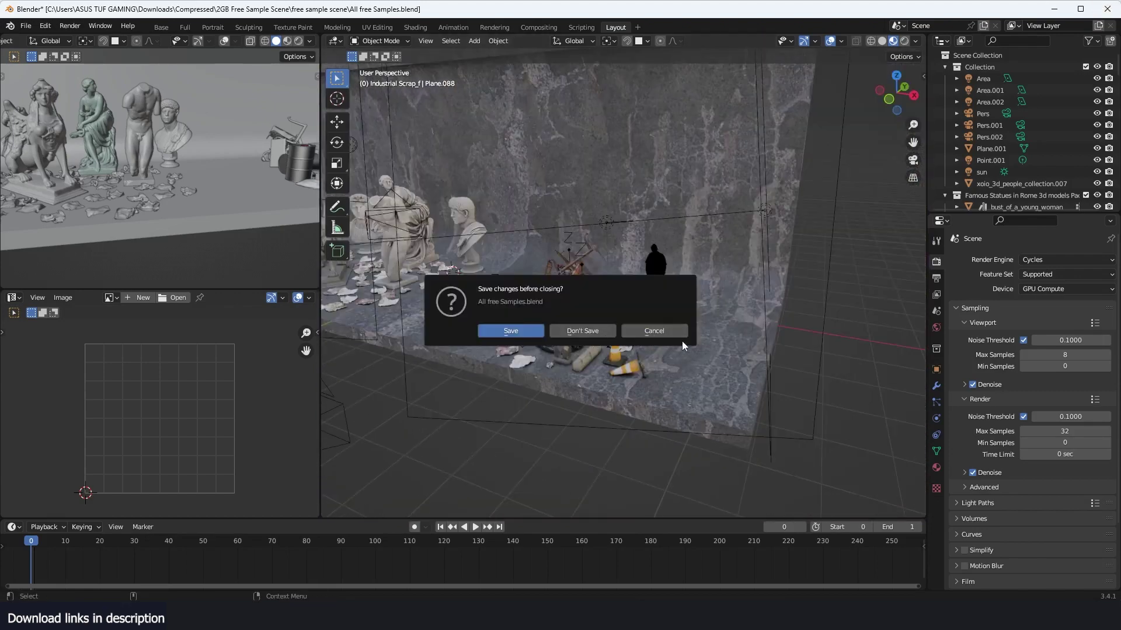
{"action": "left_click", "coordinate": [651, 333]}
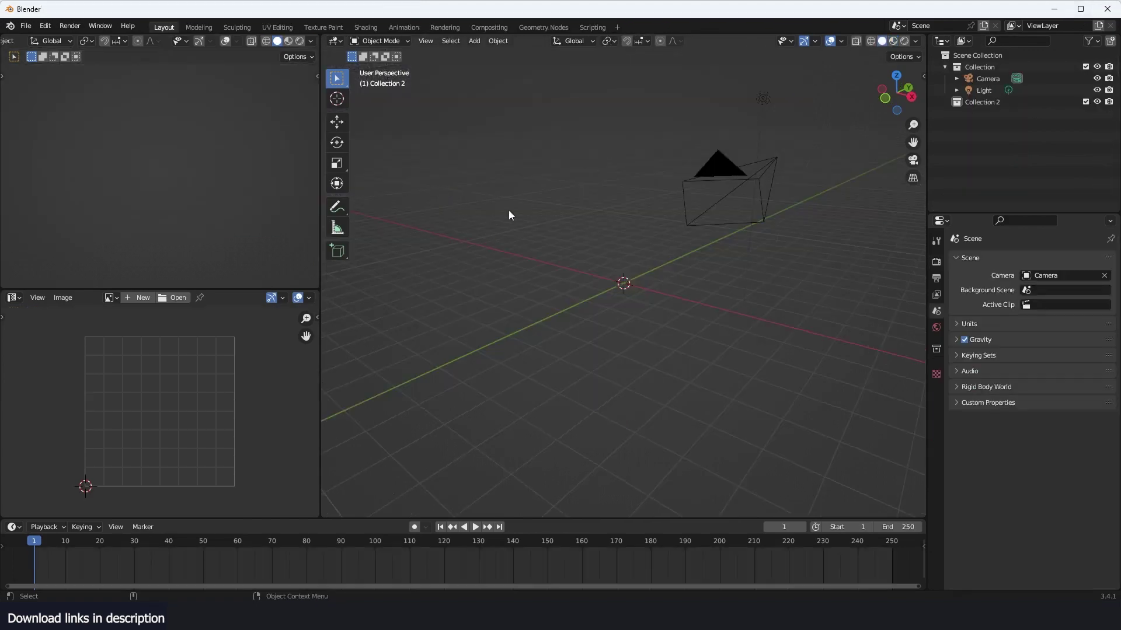
{"action": "key", "text": "alt+Tab"}
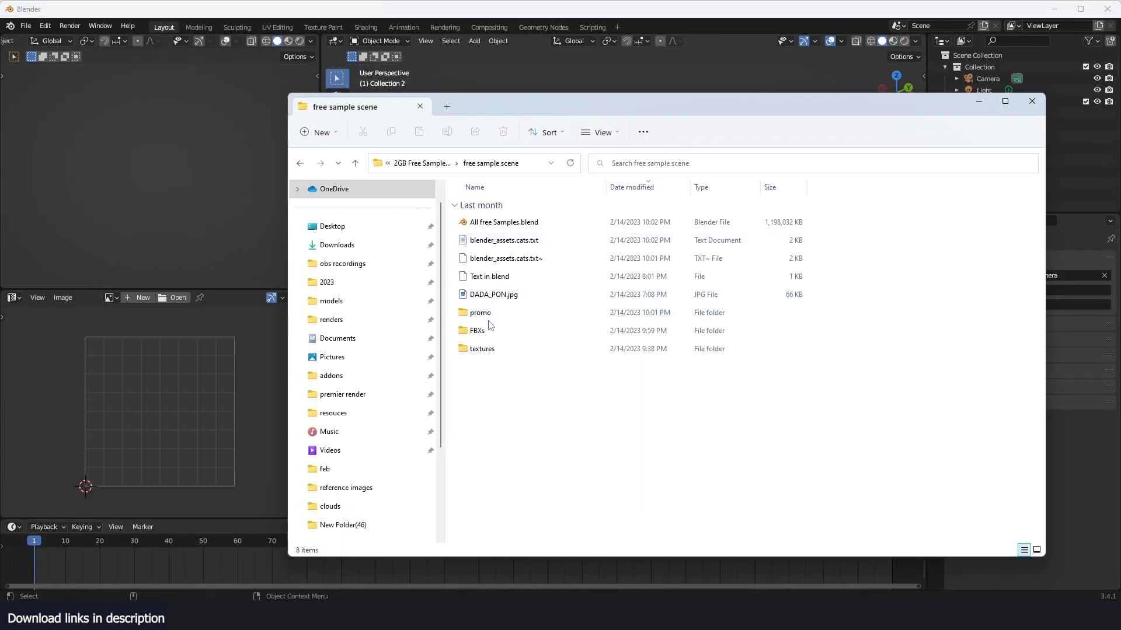
Step: Look through the FBXs folder and its Famous Statues in Rome and 190+ City Street Assets Pack subfolders
{"action": "double_click", "coordinate": [491, 319]}
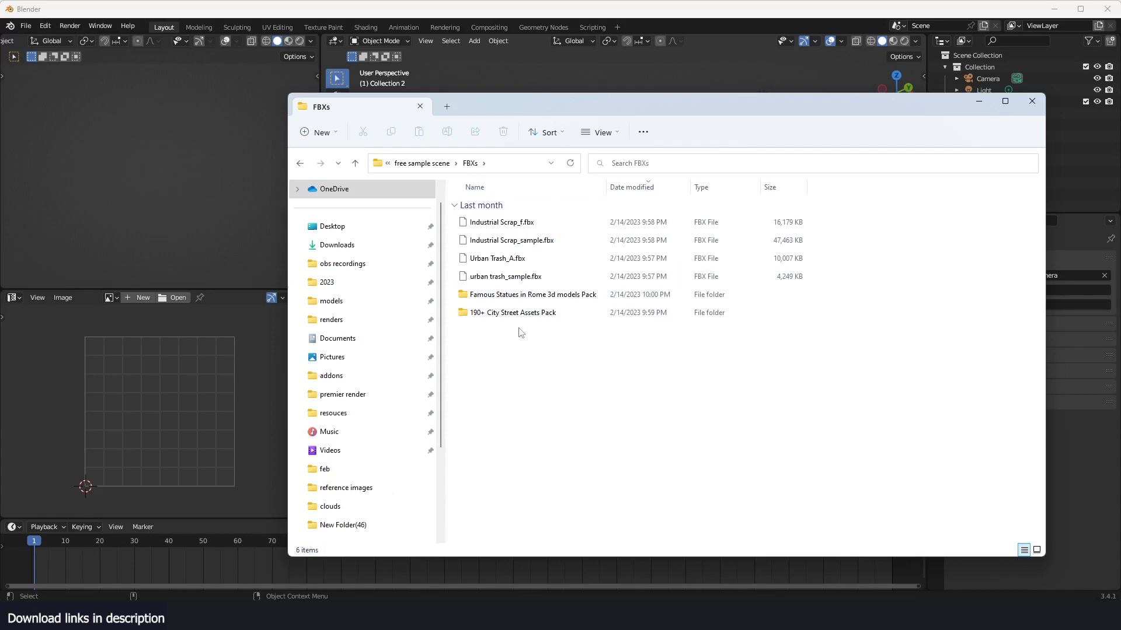
{"action": "double_click", "coordinate": [533, 295]}
{"action": "key", "text": "alt+Left"}
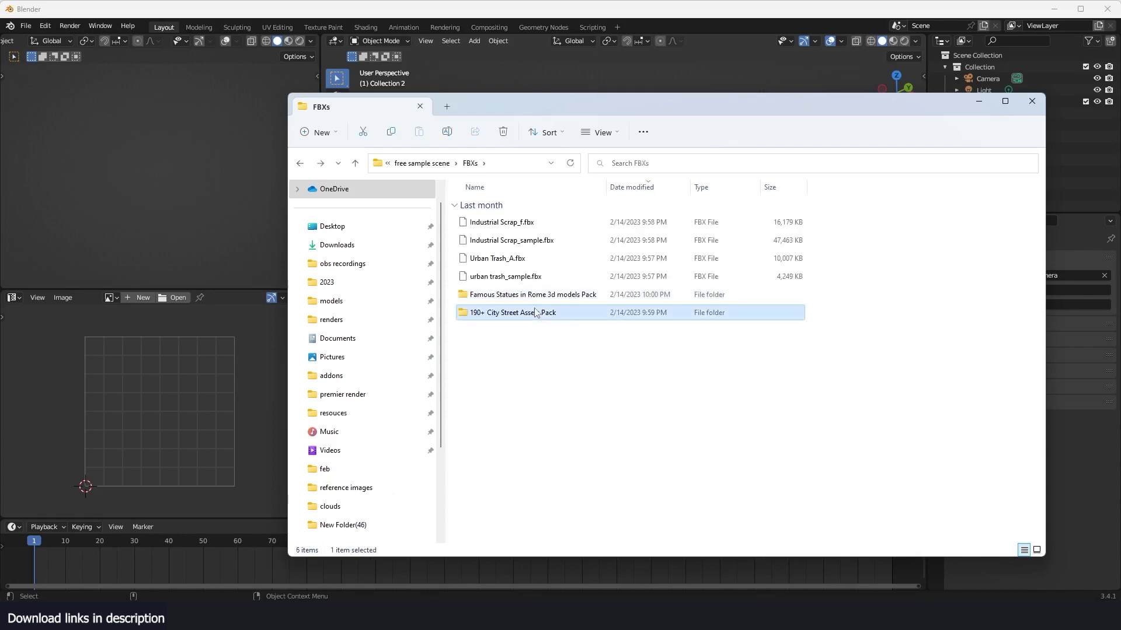
{"action": "double_click", "coordinate": [538, 313]}
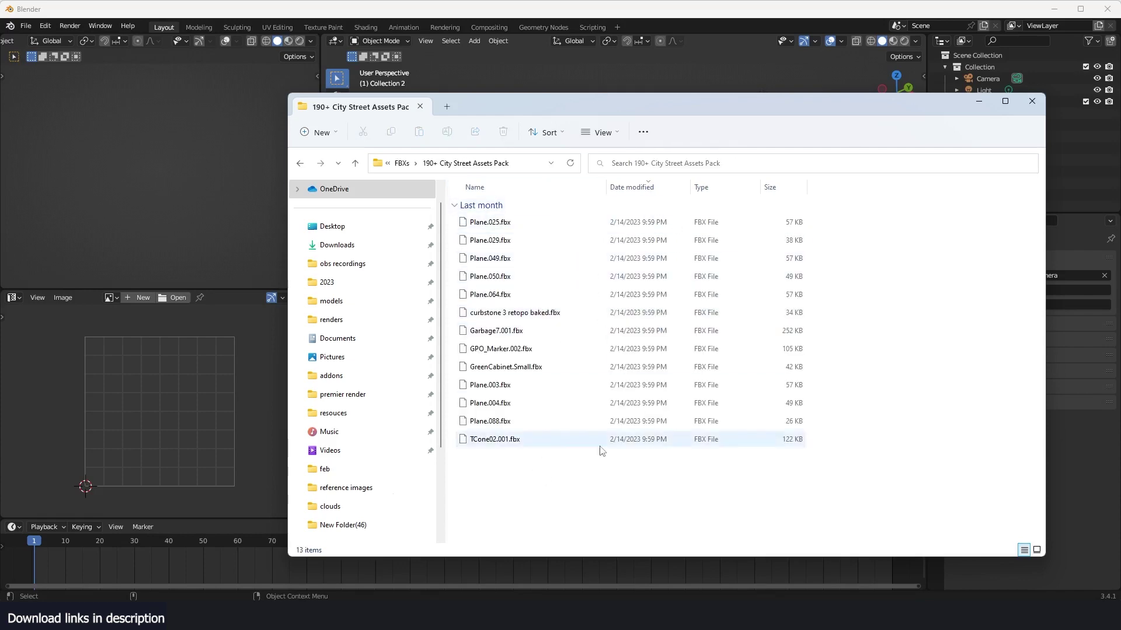
Step: Switch to Blender and import the four industrial scrap and urban trash FBX files from the FBXs folder
{"action": "key", "text": "alt+Tab"}
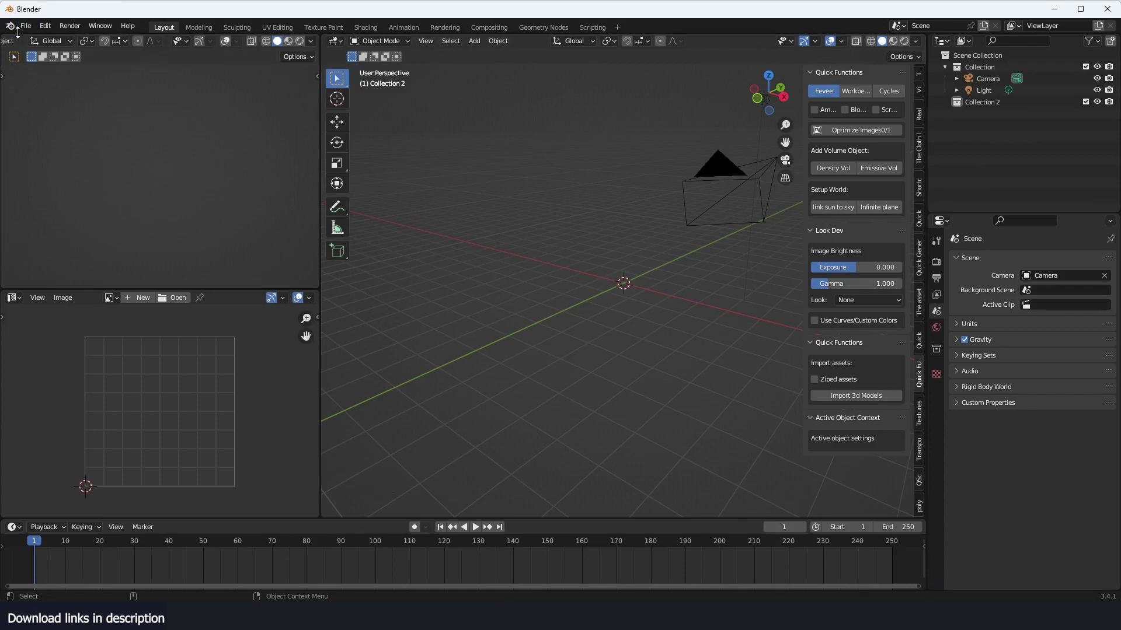
{"action": "left_click", "coordinate": [25, 27]}
{"action": "mouse_move", "coordinate": [92, 186]}
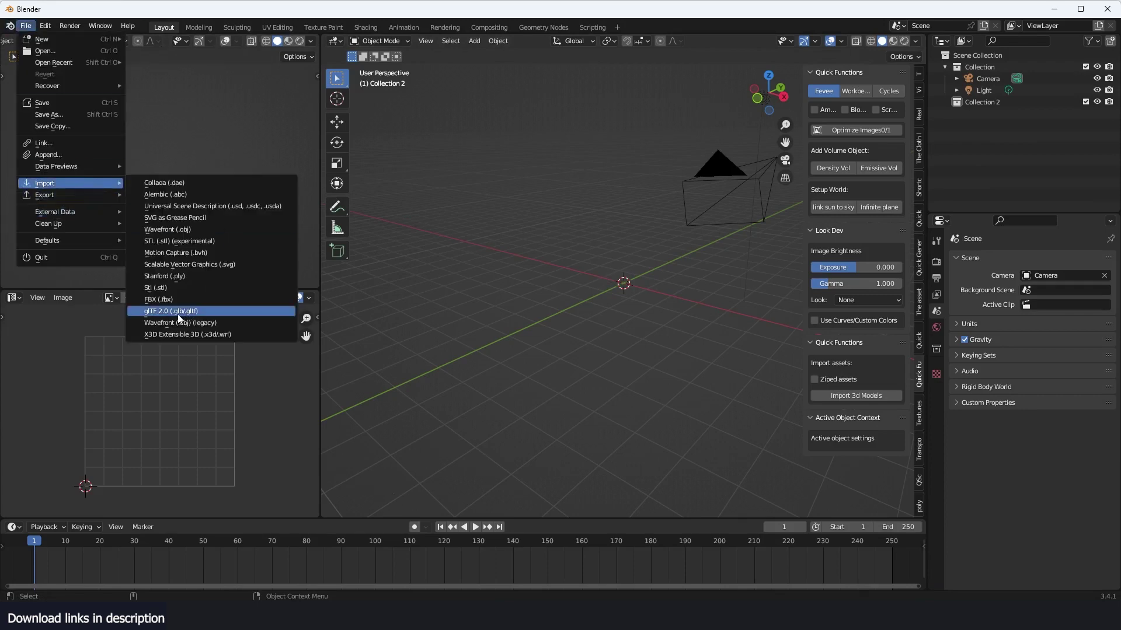
{"action": "left_click", "coordinate": [194, 300]}
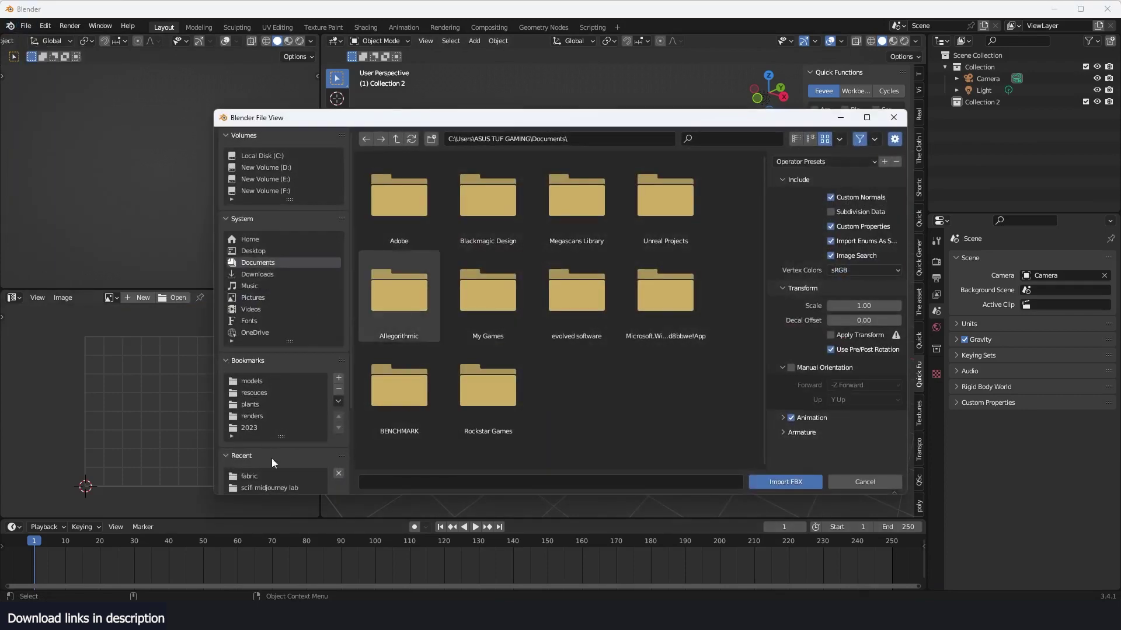
{"action": "scroll", "coordinate": [262, 475], "scroll_direction": "down", "scroll_amount": 5}
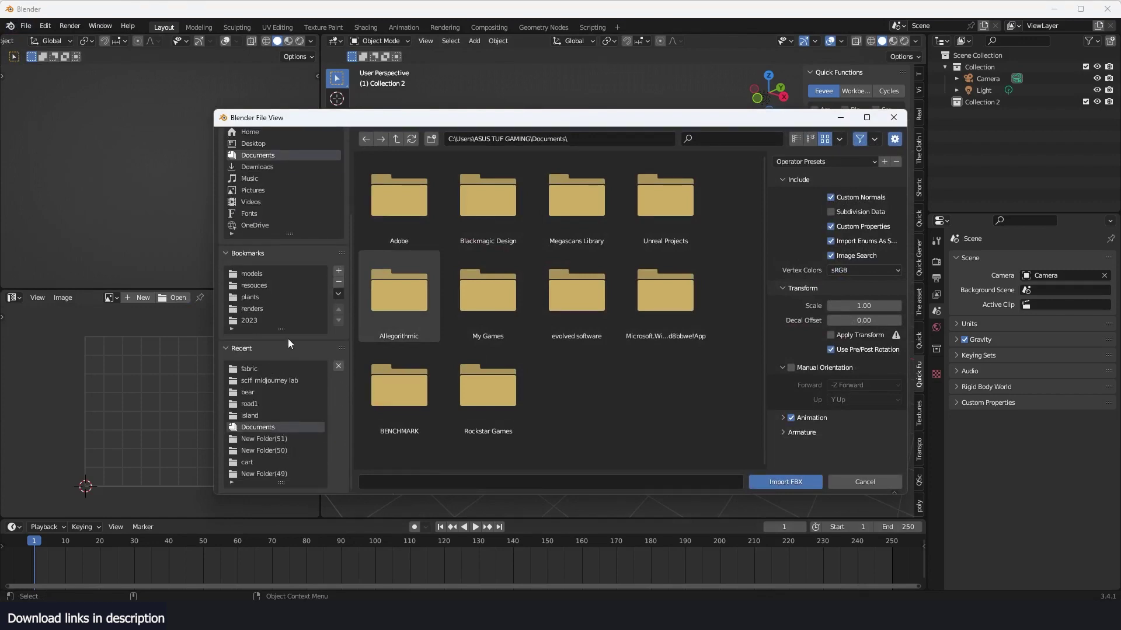
{"action": "left_click", "coordinate": [776, 481]}
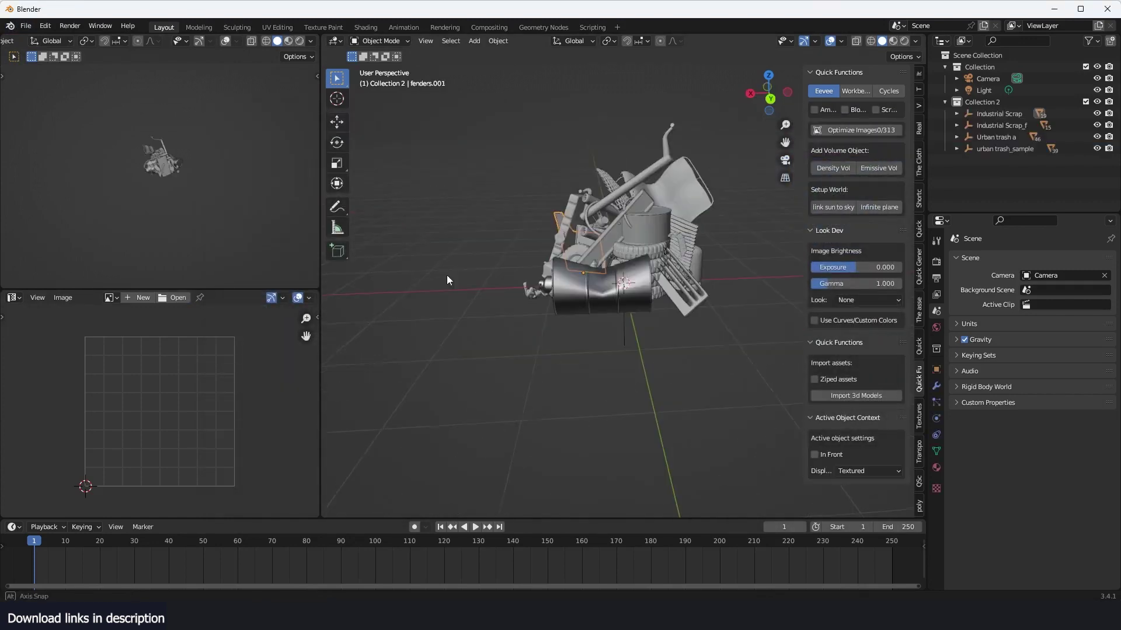
Step: Inspect the imported scrap models from several sides with their materials shown
{"action": "scroll", "coordinate": [539, 254], "scroll_direction": "up", "scroll_amount": 3}
{"action": "left_click_drag", "start_coordinate": [538, 254], "coordinate": [734, 167]}
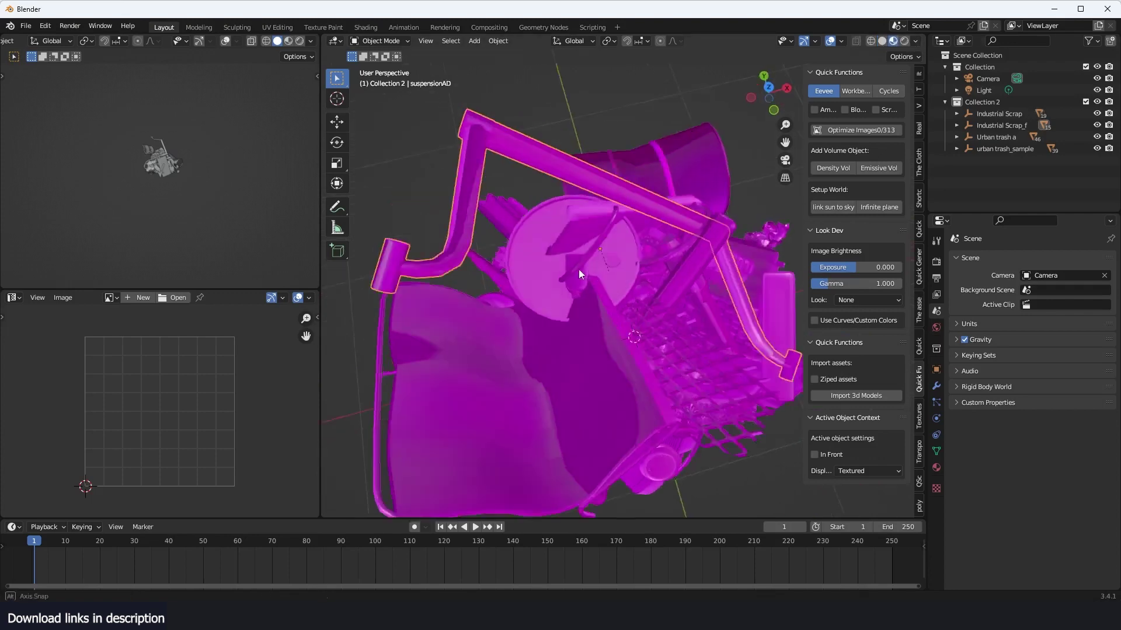
{"action": "scroll", "coordinate": [584, 293], "scroll_direction": "down", "scroll_amount": 4}
{"action": "left_click_drag", "start_coordinate": [579, 268], "coordinate": [624, 200]}
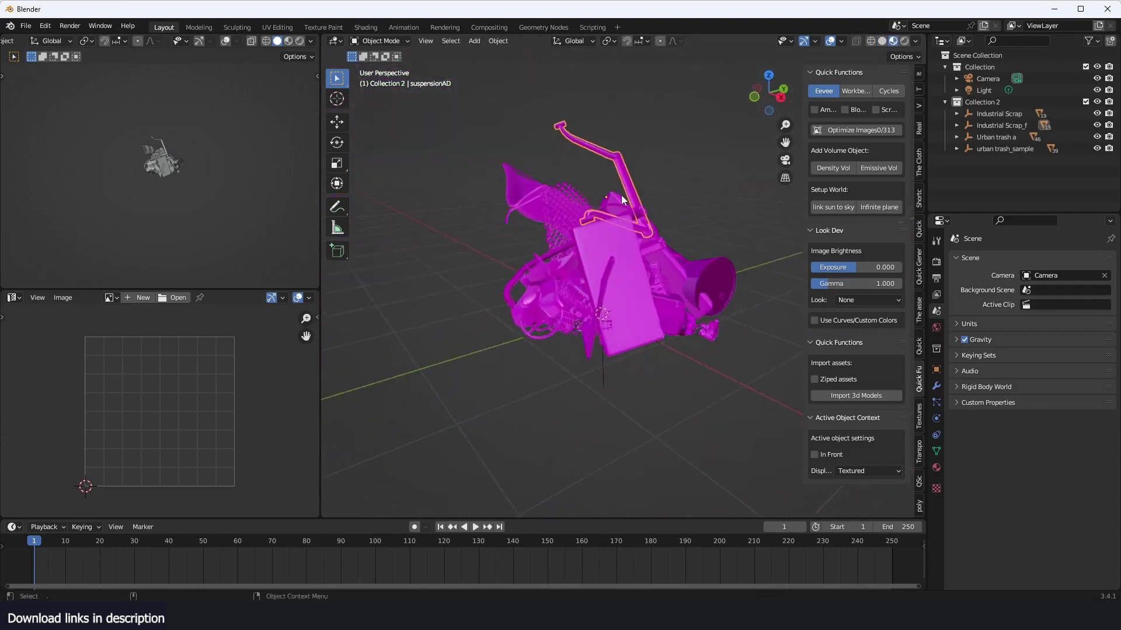
{"action": "scroll", "coordinate": [656, 283], "scroll_direction": "up", "scroll_amount": 2}
{"action": "left_click_drag", "start_coordinate": [656, 282], "coordinate": [310, 232]}
Step: Relink the imported models' missing textures by running Find Missing Files on the free sample scene folder
{"action": "left_click", "coordinate": [24, 29]}
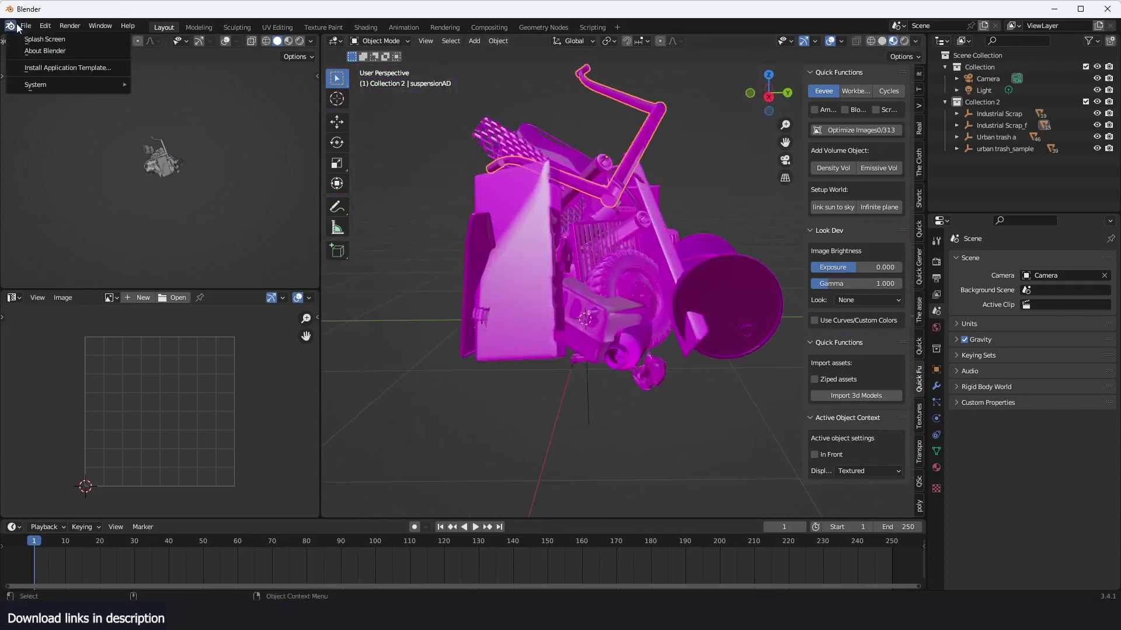
{"action": "mouse_move", "coordinate": [70, 211]}
{"action": "left_click", "coordinate": [182, 320]}
{"action": "left_click", "coordinate": [257, 476]}
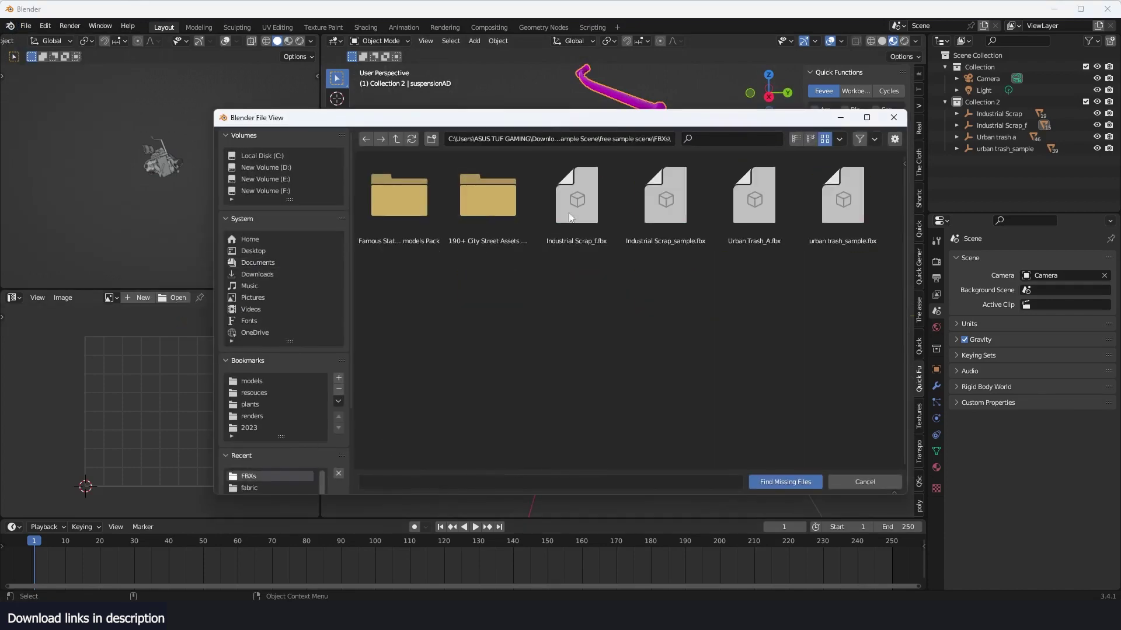
{"action": "left_click", "coordinate": [408, 139]}
{"action": "left_click", "coordinate": [396, 139]}
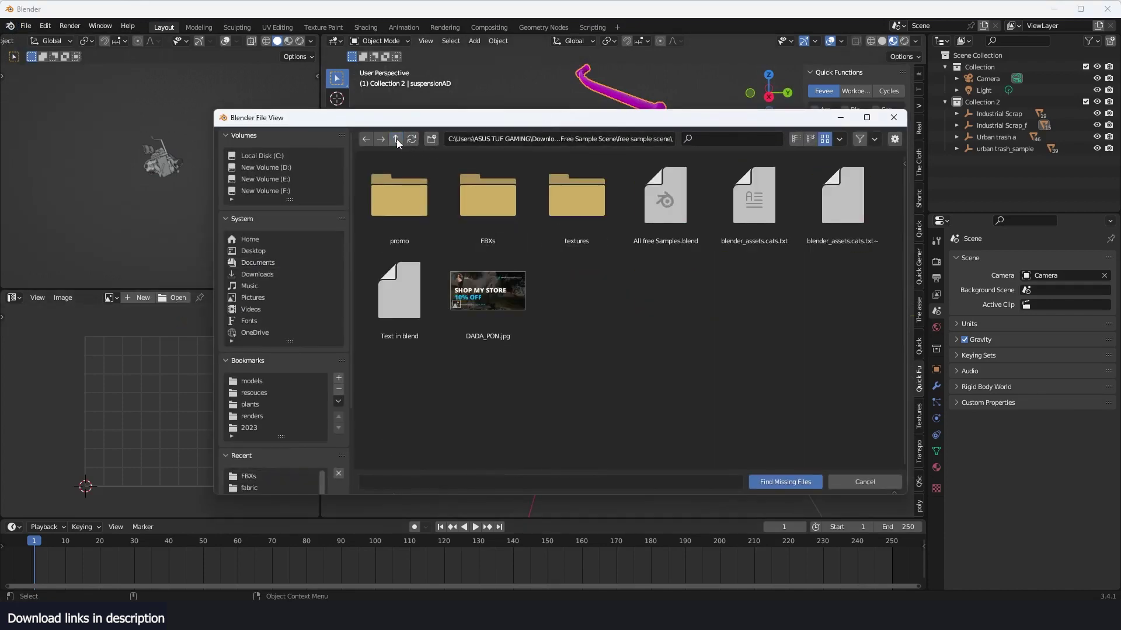
{"action": "left_click", "coordinate": [802, 482]}
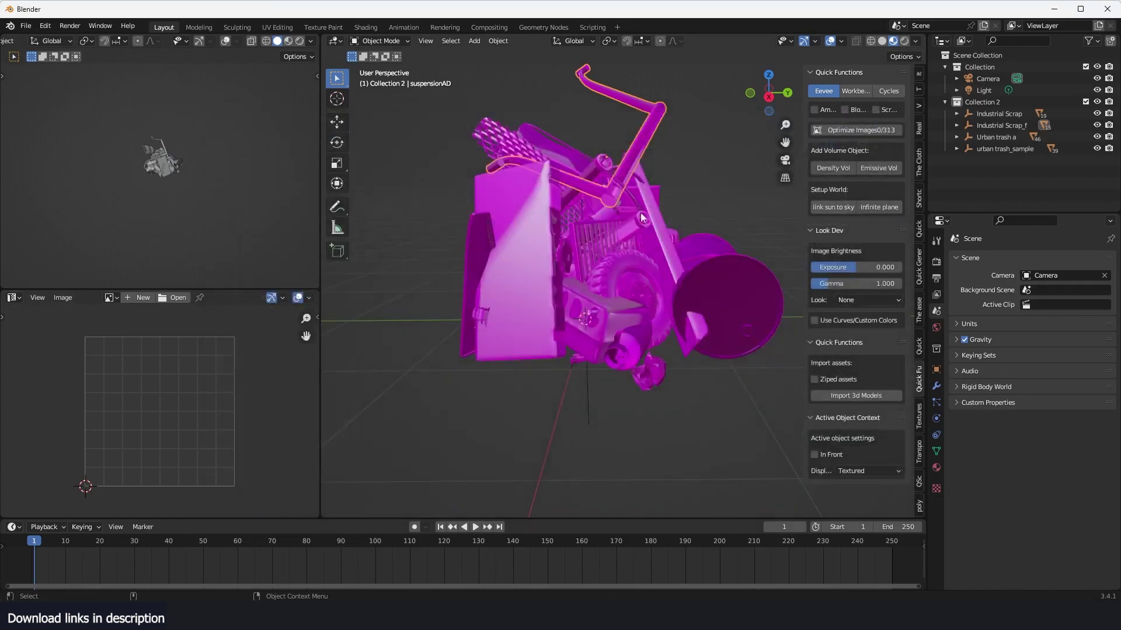
Step: Pull several individual scrap parts out of the overlapping pile and move them to either side of it
{"action": "left_click_drag", "start_coordinate": [717, 166], "coordinate": [654, 191]}
{"action": "left_click", "coordinate": [588, 278]}
{"action": "left_click", "coordinate": [504, 225]}
{"action": "key", "text": "g"}
{"action": "left_click", "coordinate": [763, 273]}
{"action": "left_click", "coordinate": [439, 205]}
{"action": "left_click", "coordinate": [489, 213]}
{"action": "key", "text": "g"}
{"action": "left_click", "coordinate": [621, 100]}
{"action": "left_click", "coordinate": [486, 194]}
{"action": "left_click_drag", "start_coordinate": [485, 194], "coordinate": [591, 222]}
{"action": "key", "text": "g"}
{"action": "left_click", "coordinate": [430, 259]}
{"action": "scroll", "coordinate": [444, 255], "scroll_direction": "down", "scroll_amount": 2}
{"action": "left_click", "coordinate": [522, 232]}
Step: Select all imported parts and apply Randomize Transform with location X 5.3 m, Y 1.1 m and Z 2.2 m
{"action": "left_click_drag", "start_coordinate": [454, 185], "coordinate": [853, 370]}
{"action": "left_click_drag", "start_coordinate": [448, 187], "coordinate": [772, 376]}
{"action": "key", "text": "m"}
{"action": "key", "text": "F3"}
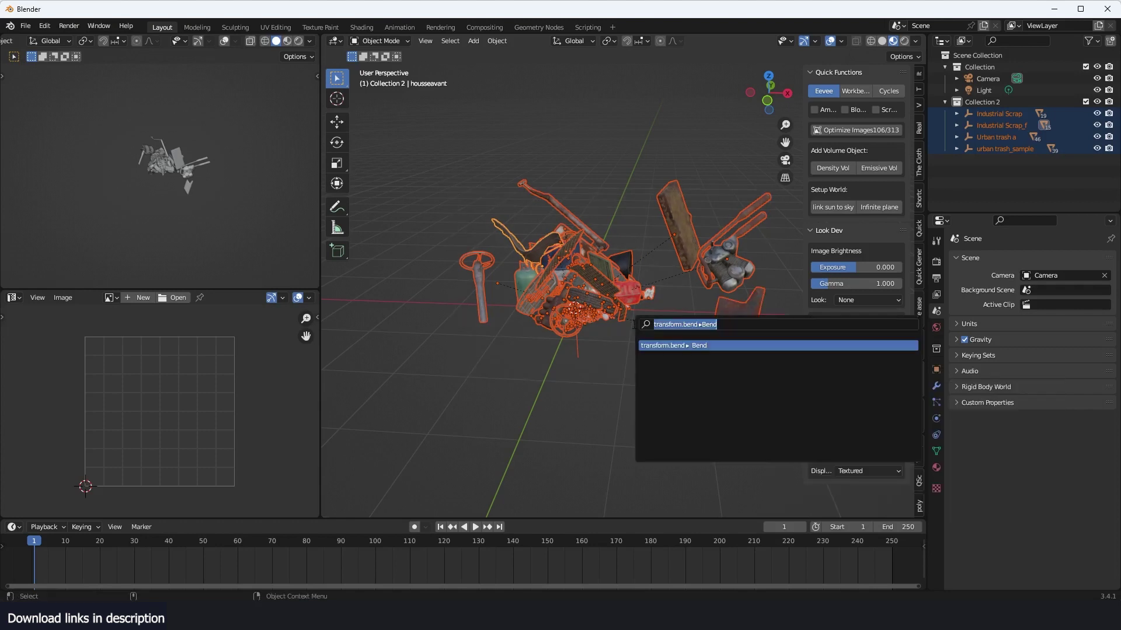
{"action": "type", "text": "random"}
{"action": "key", "text": "Return"}
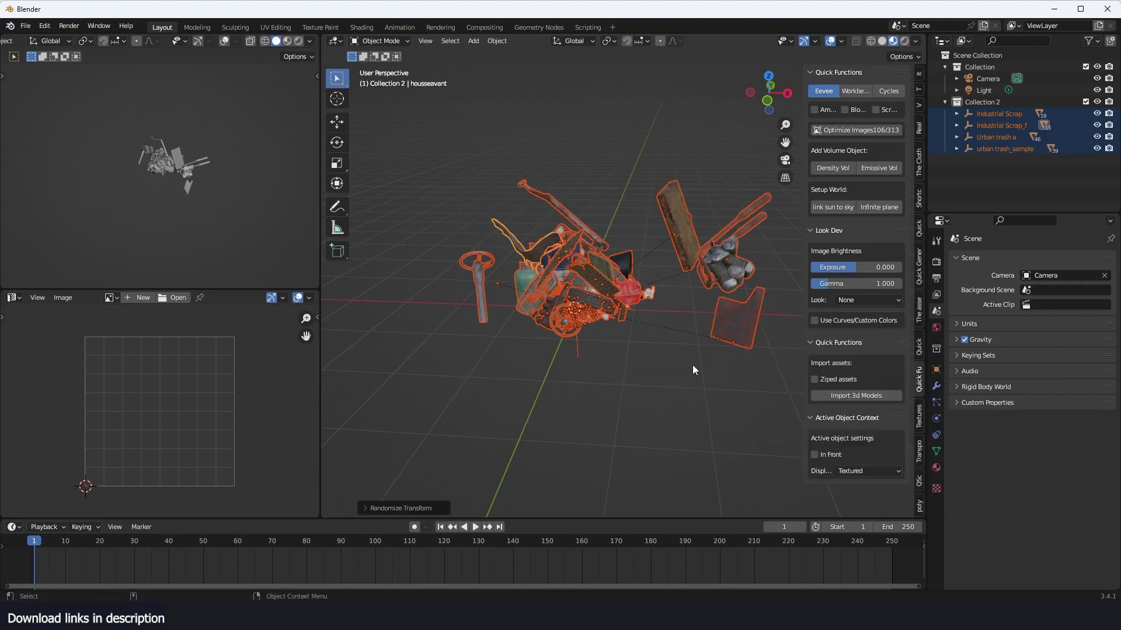
{"action": "mouse_move", "coordinate": [480, 371]}
{"action": "left_mouse_down"}
{"action": "mouse_move", "coordinate": [540, 370]}
{"action": "mouse_move", "coordinate": [473, 382]}
{"action": "left_mouse_up"}
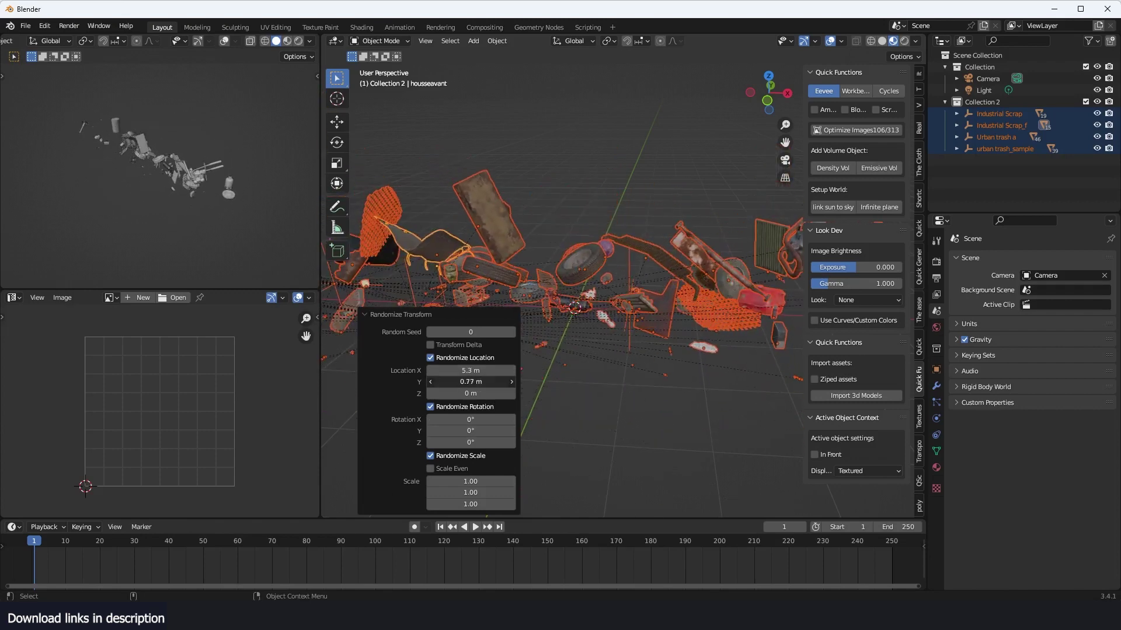
{"action": "type", "text": "0"}
{"action": "key", "text": "Return"}
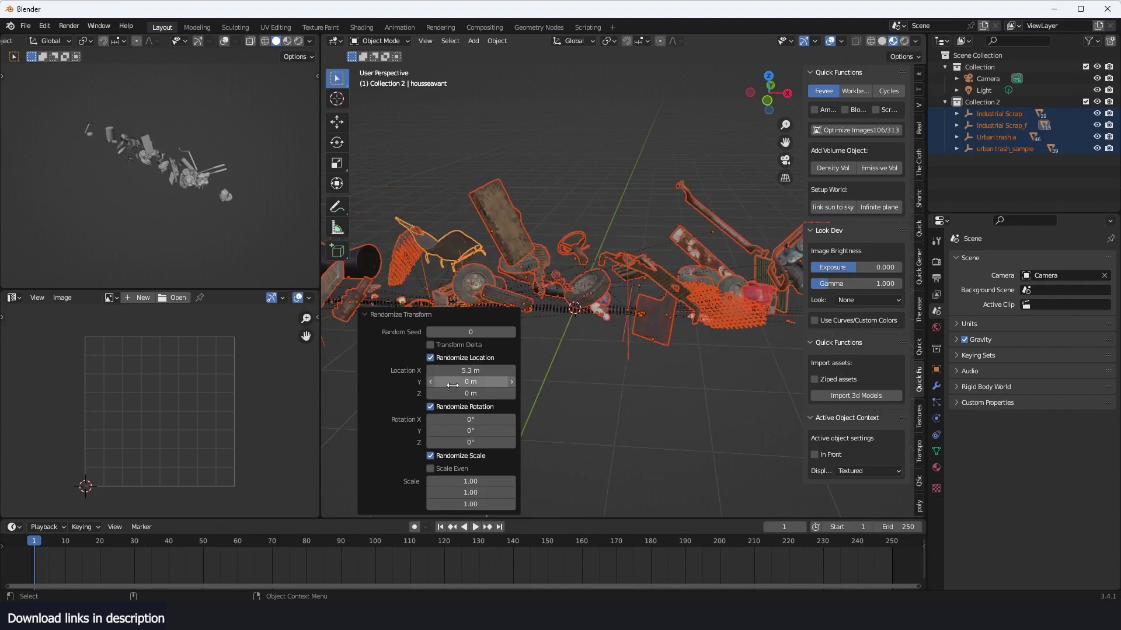
{"action": "left_click_drag", "start_coordinate": [453, 394], "coordinate": [486, 382]}
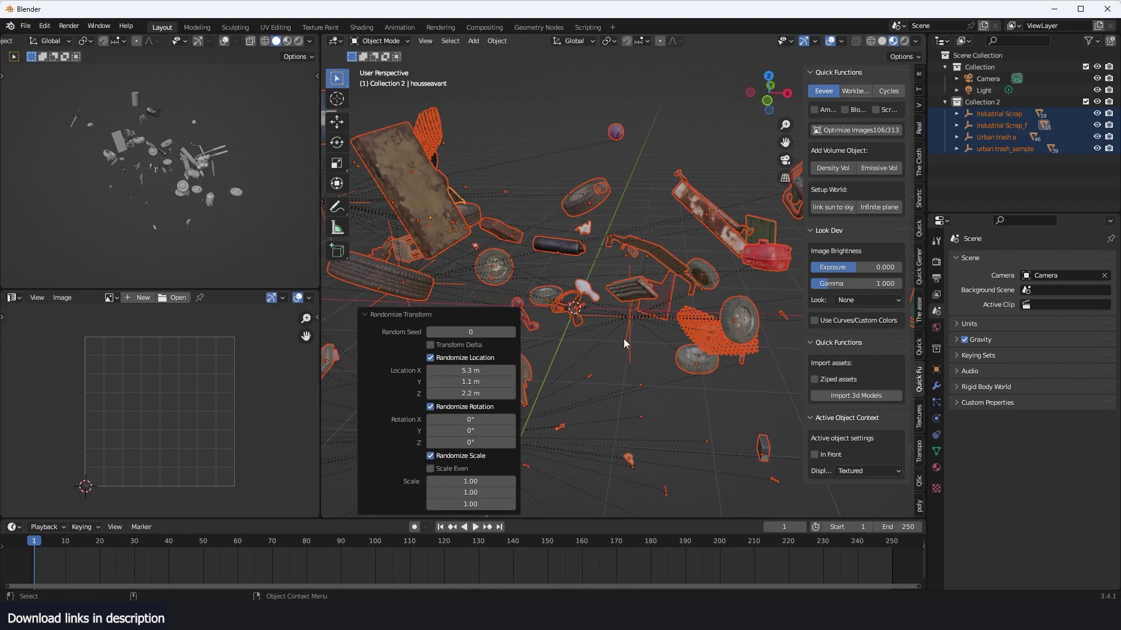
Step: Clear the parents of all scattered parts while keeping their transformation, and check the separated pieces up close
{"action": "scroll", "coordinate": [643, 341], "scroll_direction": "down", "scroll_amount": 3}
{"action": "left_click_drag", "start_coordinate": [642, 341], "coordinate": [685, 310]}
{"action": "key", "text": "alt+p"}
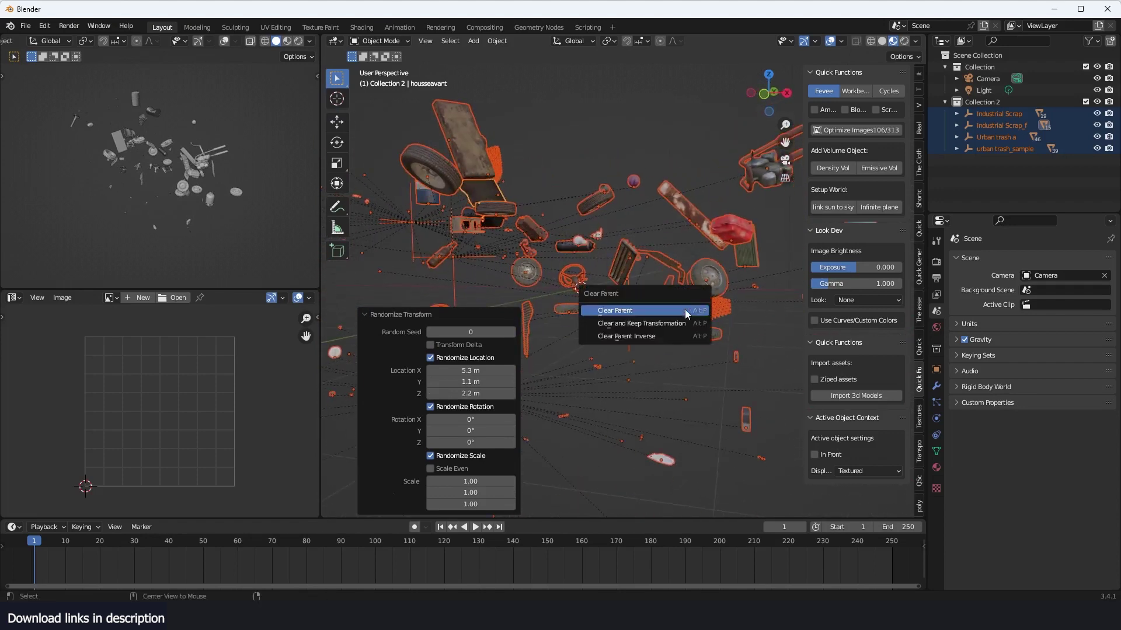
{"action": "left_click", "coordinate": [667, 323]}
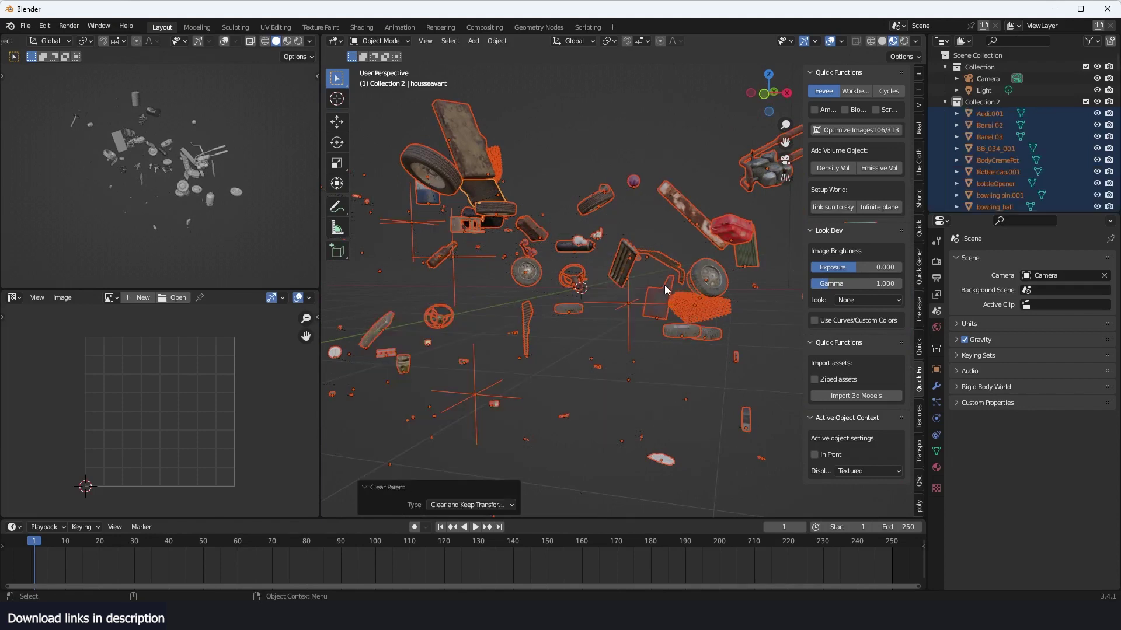
{"action": "mouse_move", "coordinate": [659, 288]}
{"action": "left_mouse_down"}
{"action": "mouse_move", "coordinate": [597, 311]}
{"action": "mouse_move", "coordinate": [642, 291]}
{"action": "left_mouse_up"}
{"action": "left_click", "coordinate": [549, 330]}
{"action": "left_click_drag", "start_coordinate": [537, 300], "coordinate": [569, 260]}
{"action": "scroll", "coordinate": [588, 330], "scroll_direction": "up", "scroll_amount": 6}
{"action": "left_click_drag", "start_coordinate": [572, 307], "coordinate": [593, 315]}
{"action": "scroll", "coordinate": [593, 305], "scroll_direction": "down", "scroll_amount": 4}
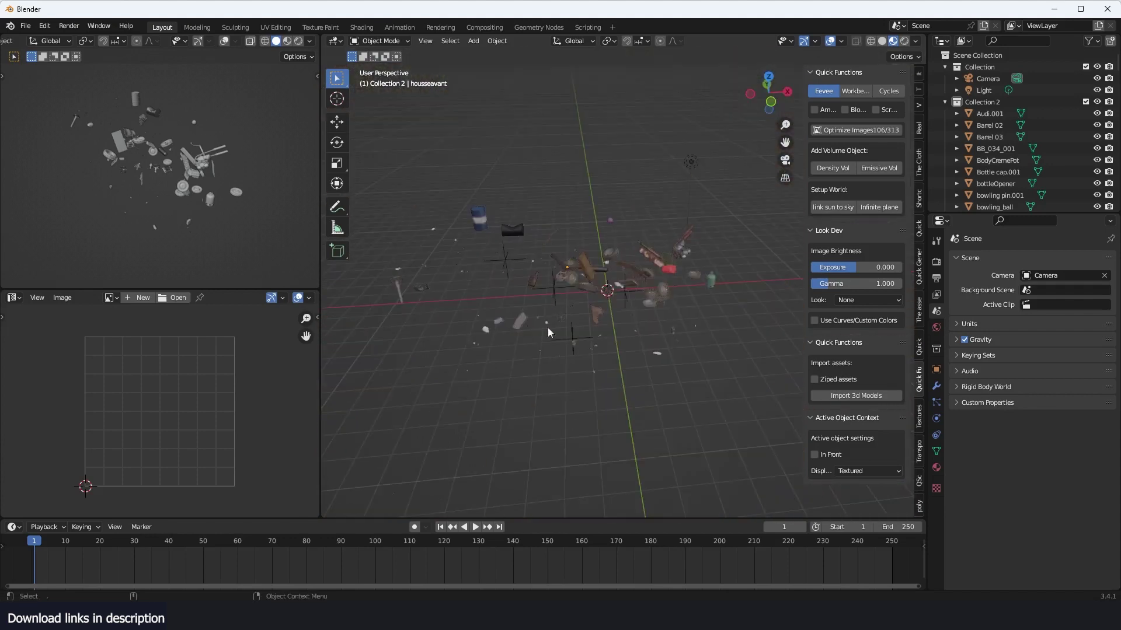
Step: Remove the empties, camera and light, and save the scene as industrial trush.blend in D:\models\2023\march
{"action": "scroll", "coordinate": [536, 223], "scroll_direction": "up", "scroll_amount": 1}
{"action": "left_click_drag", "start_coordinate": [384, 175], "coordinate": [660, 369]}
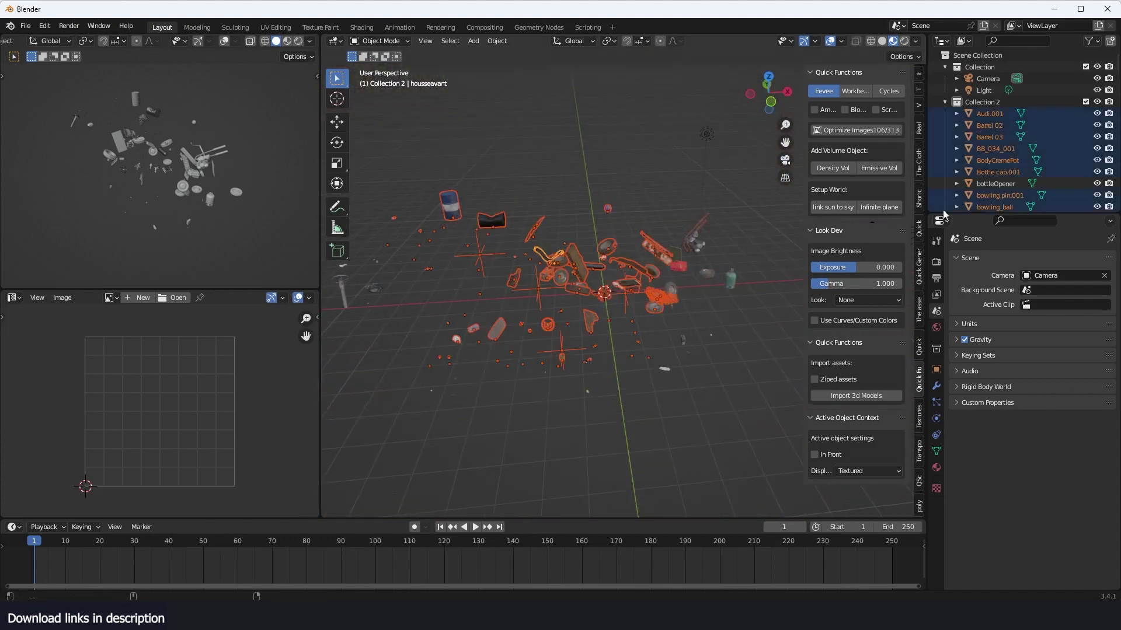
{"action": "left_click", "coordinate": [649, 299]}
{"action": "scroll", "coordinate": [684, 341], "scroll_direction": "up", "scroll_amount": 10}
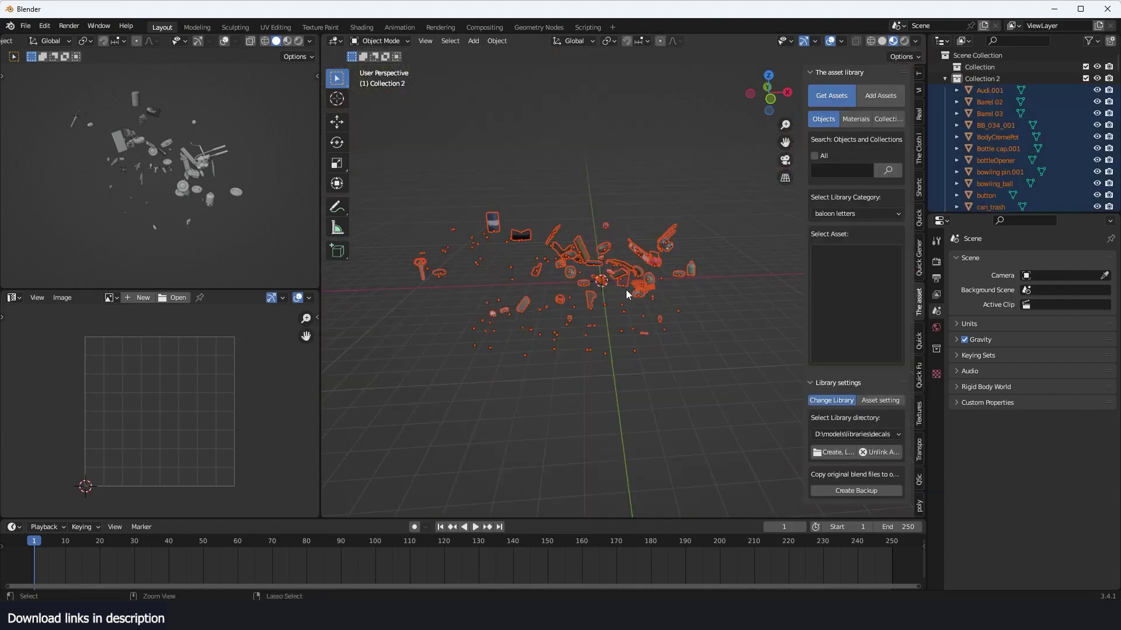
{"action": "key", "text": "ctrl+s"}
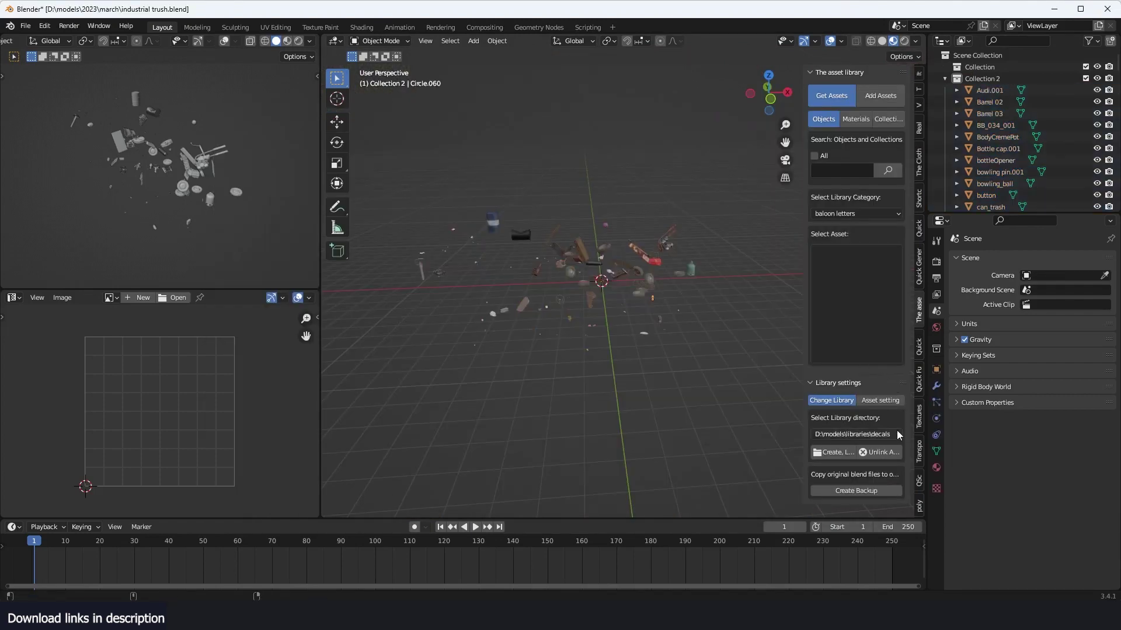
Step: Create an industrial trush folder in D:\models\libraries and link it as a new asset library
{"action": "left_click", "coordinate": [842, 452]}
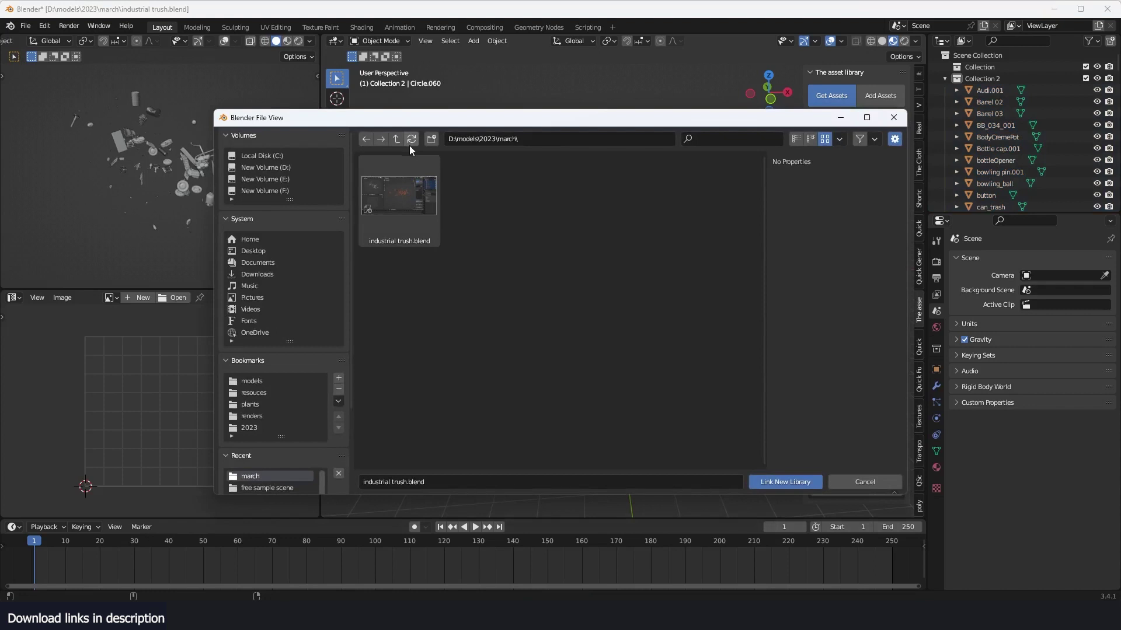
{"action": "left_click", "coordinate": [432, 138]}
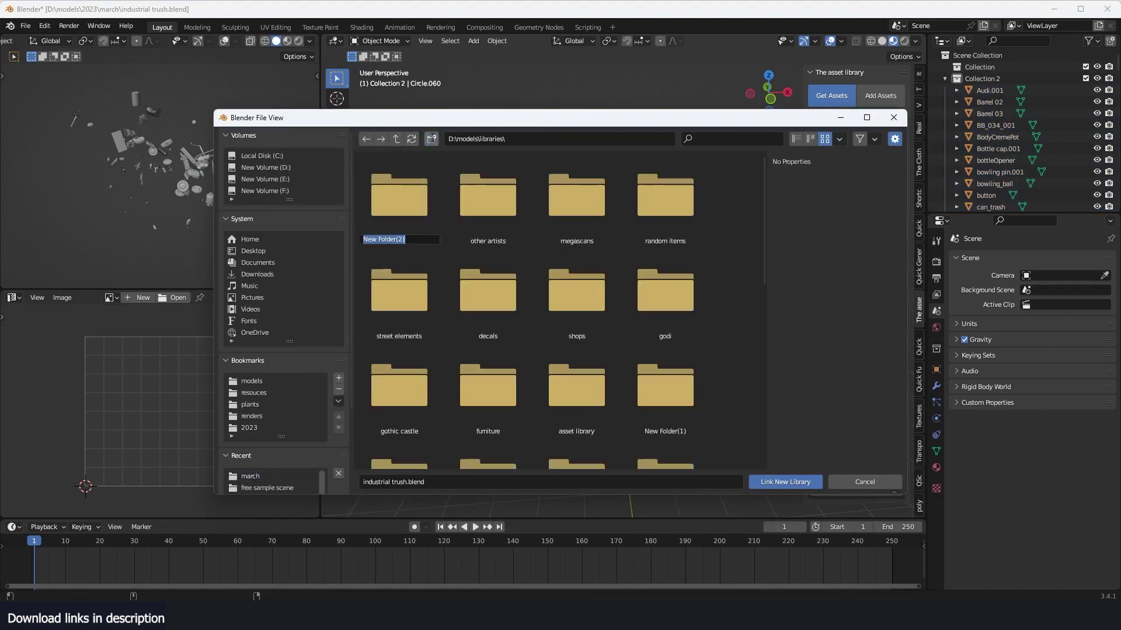
{"action": "type", "text": "indust"}
{"action": "type", "text": "r"}
{"action": "left_click", "coordinate": [785, 484]}
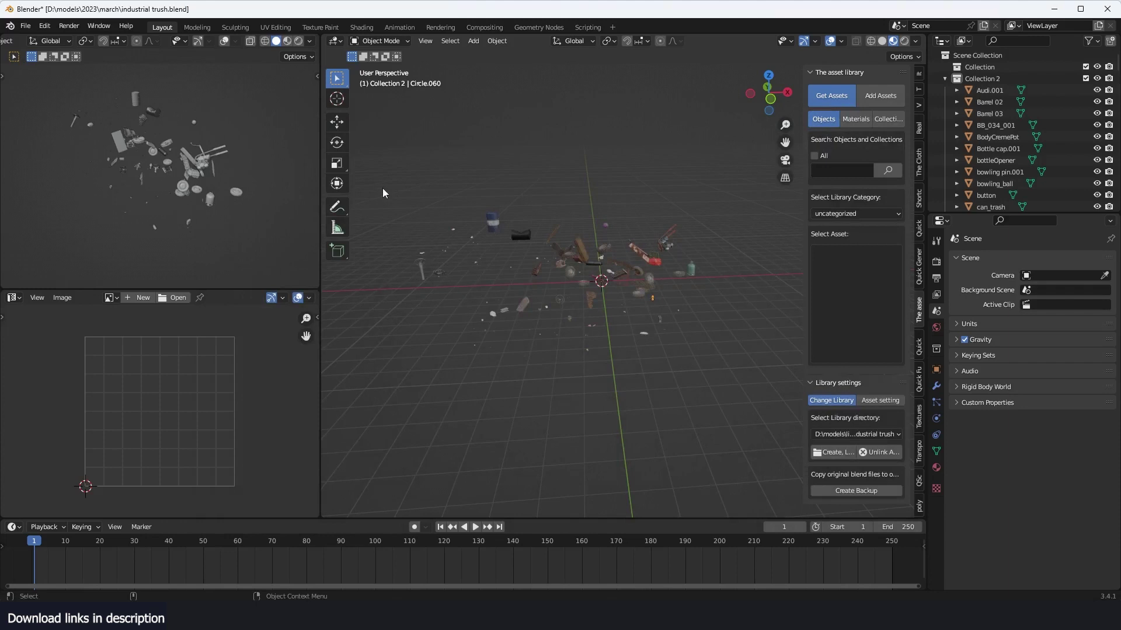
Step: Select all scattered objects and add them to the asset library as separate objects in a new category named trush
{"action": "left_click_drag", "start_coordinate": [383, 188], "coordinate": [741, 397]}
{"action": "scroll", "coordinate": [1025, 202], "scroll_direction": "down", "scroll_amount": 15}
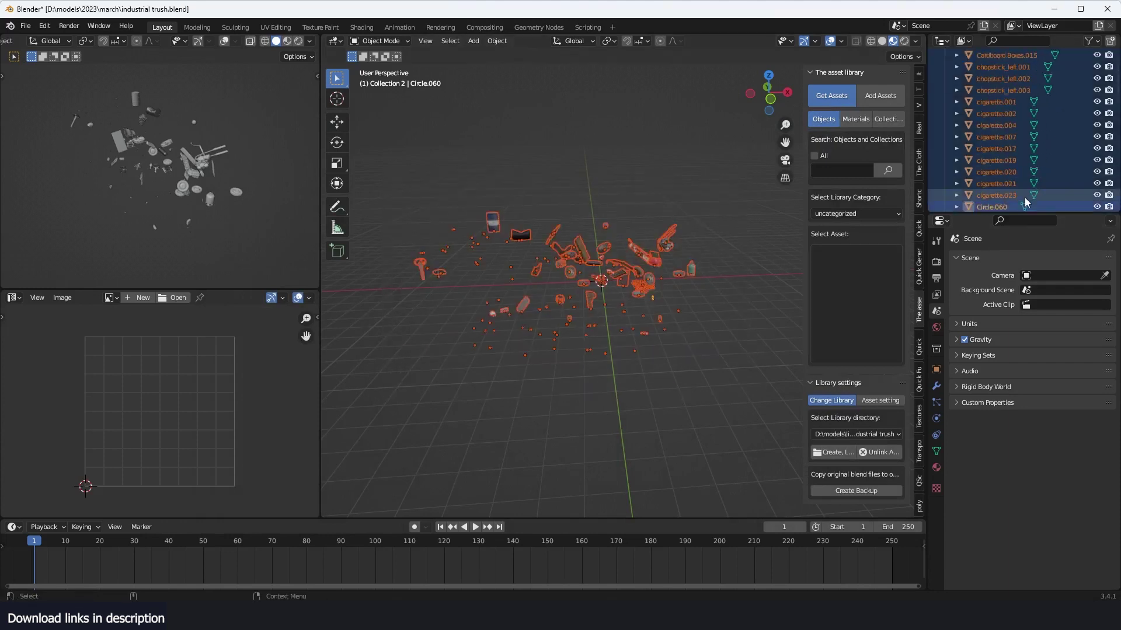
{"action": "scroll", "coordinate": [1025, 197], "scroll_direction": "down", "scroll_amount": 8}
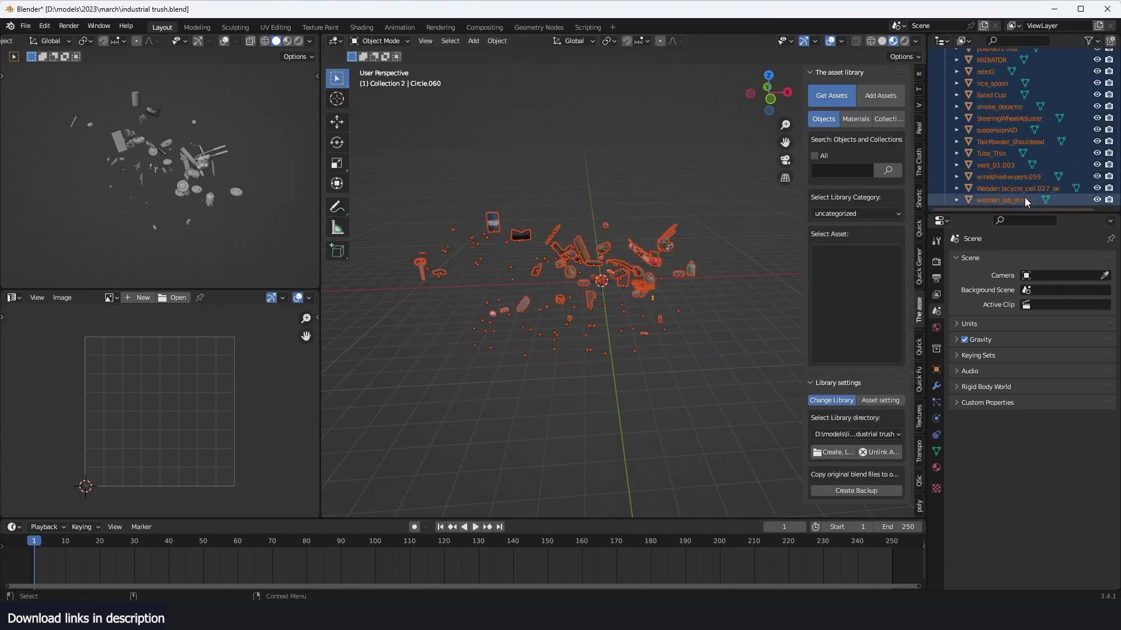
{"action": "left_click", "coordinate": [877, 99]}
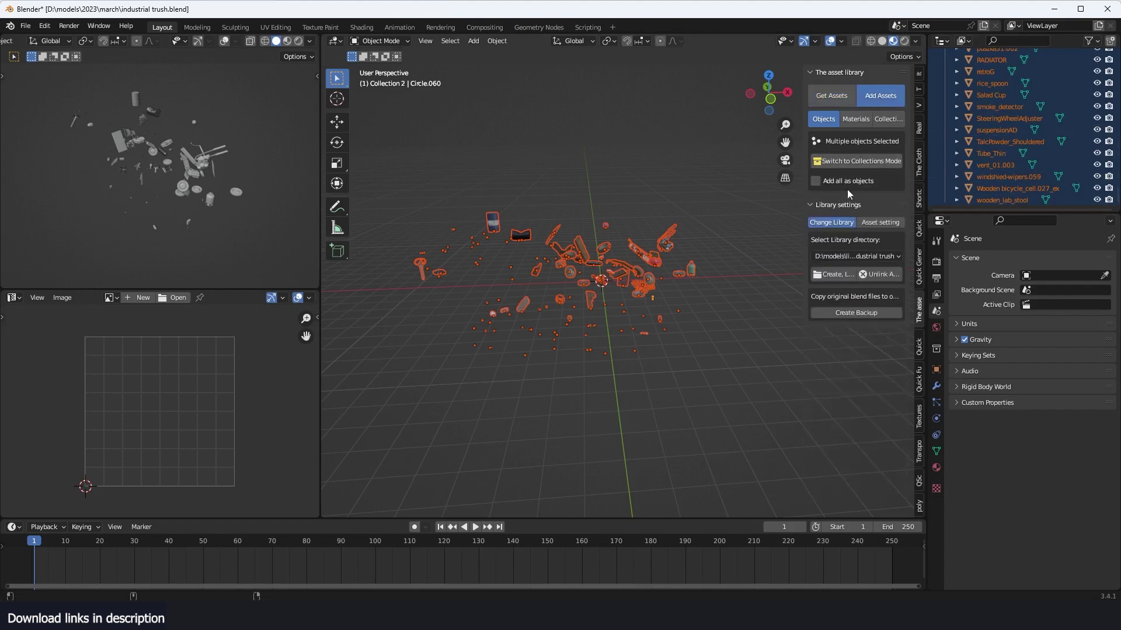
{"action": "left_click", "coordinate": [856, 163]}
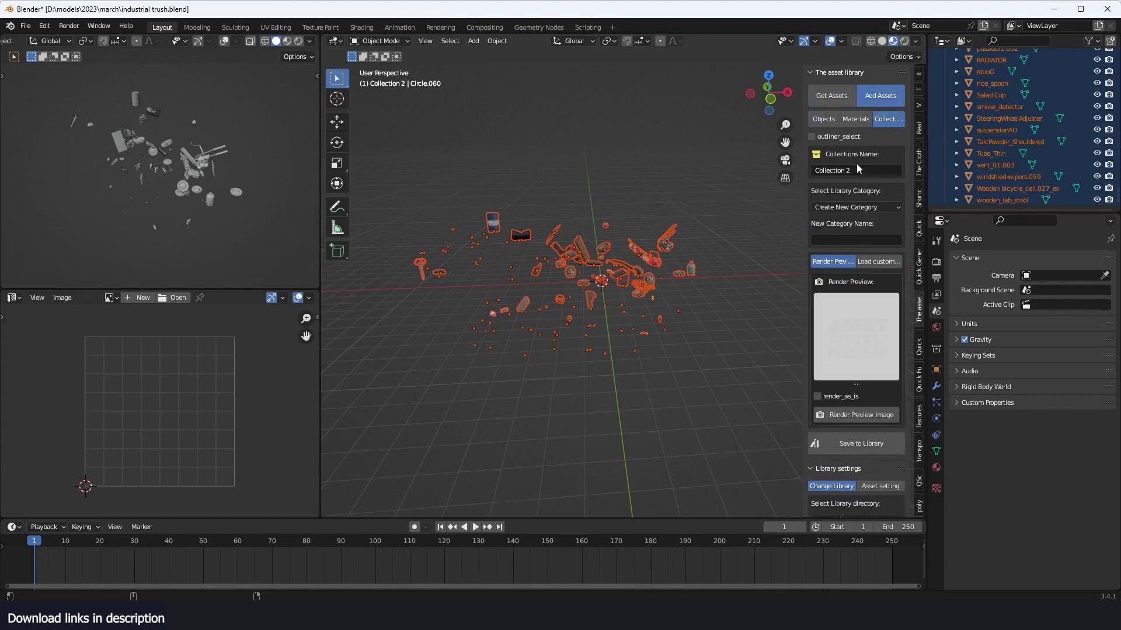
{"action": "left_click", "coordinate": [855, 119]}
{"action": "left_click", "coordinate": [816, 181]}
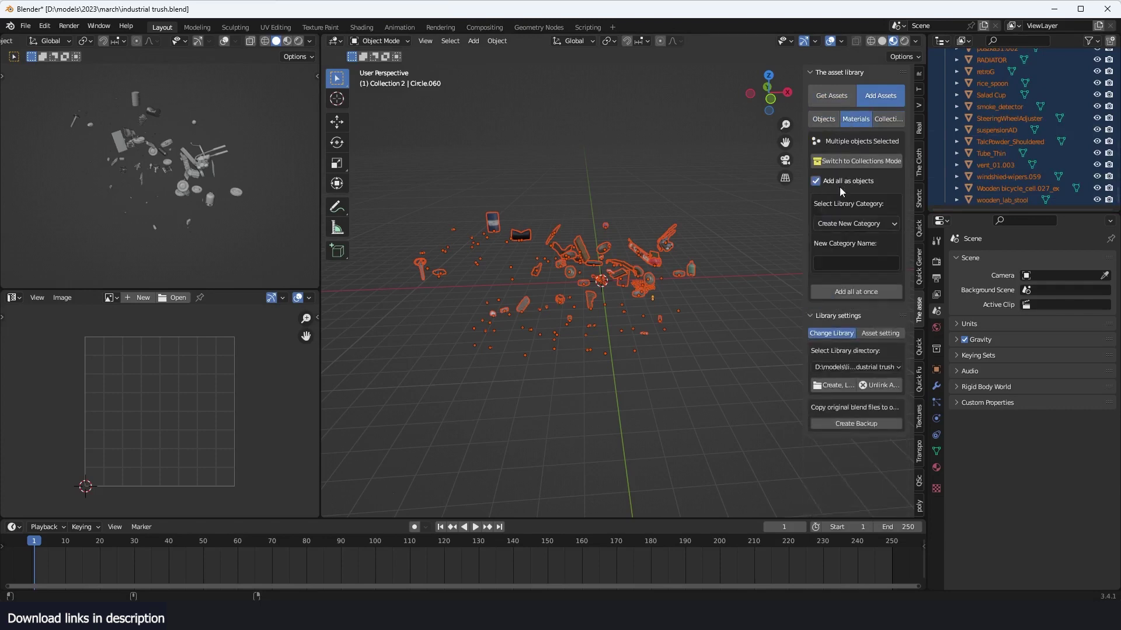
{"action": "left_click", "coordinate": [868, 227]}
{"action": "left_click", "coordinate": [869, 226]}
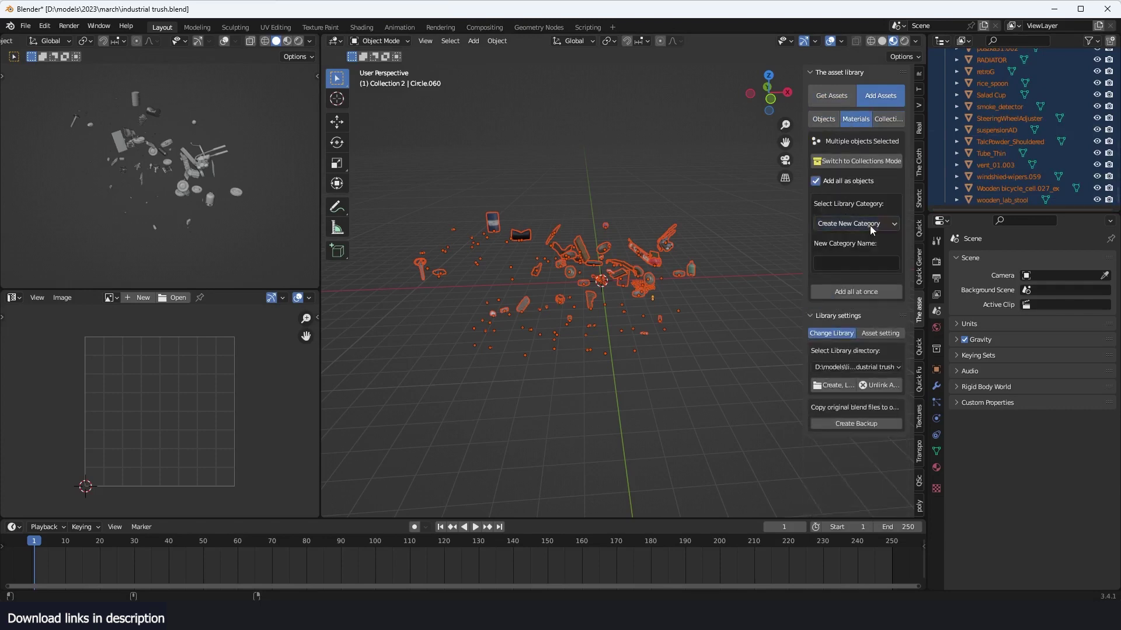
{"action": "left_click", "coordinate": [863, 264]}
{"action": "type", "text": "trush"}
{"action": "key", "text": "Return"}
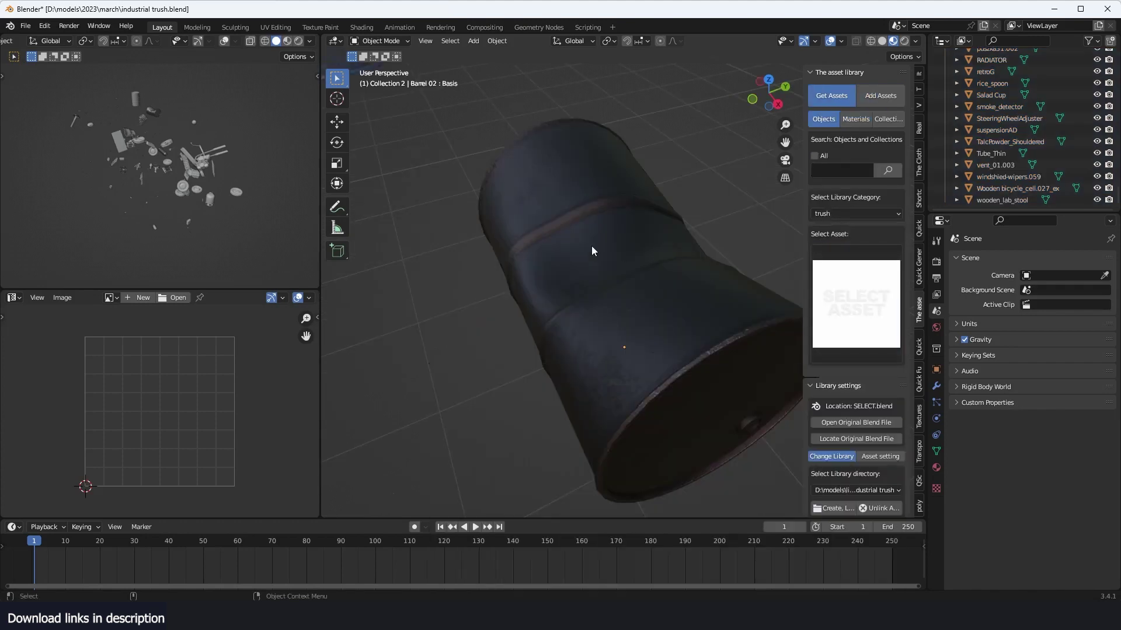
Step: Select the dark barrel, browse the asset previews in the trush category, and start a new file
{"action": "left_click", "coordinate": [590, 247]}
{"action": "left_click", "coordinate": [885, 303]}
{"action": "mouse_move", "coordinate": [670, 593]}
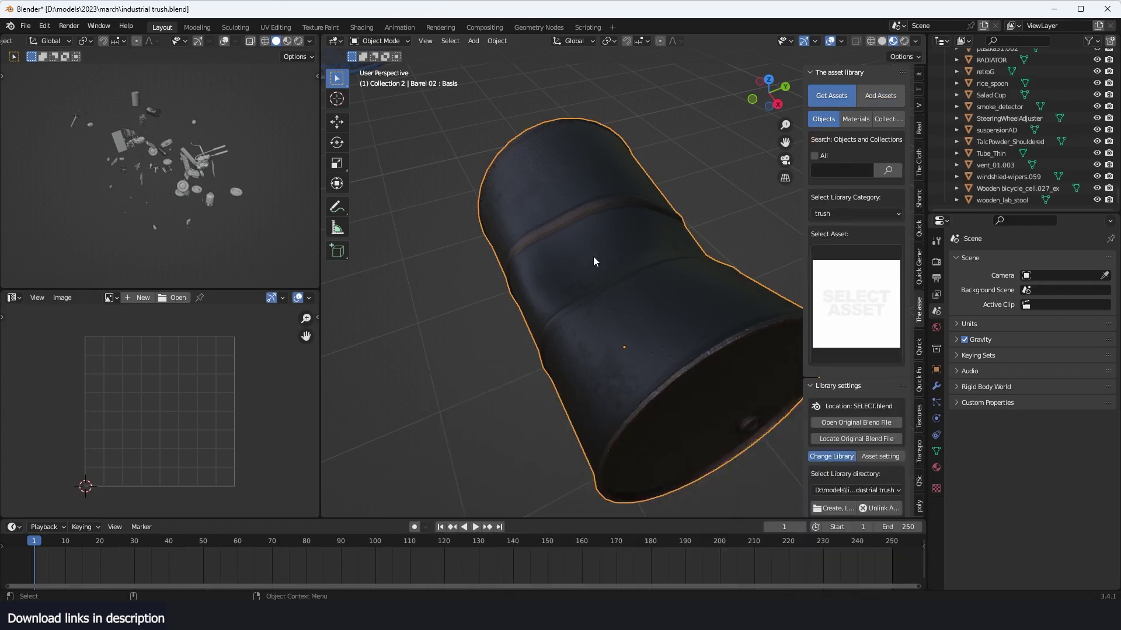
{"action": "key", "text": "ctrl+n"}
{"action": "left_click", "coordinate": [625, 256]}
{"action": "left_click", "coordinate": [601, 331]}
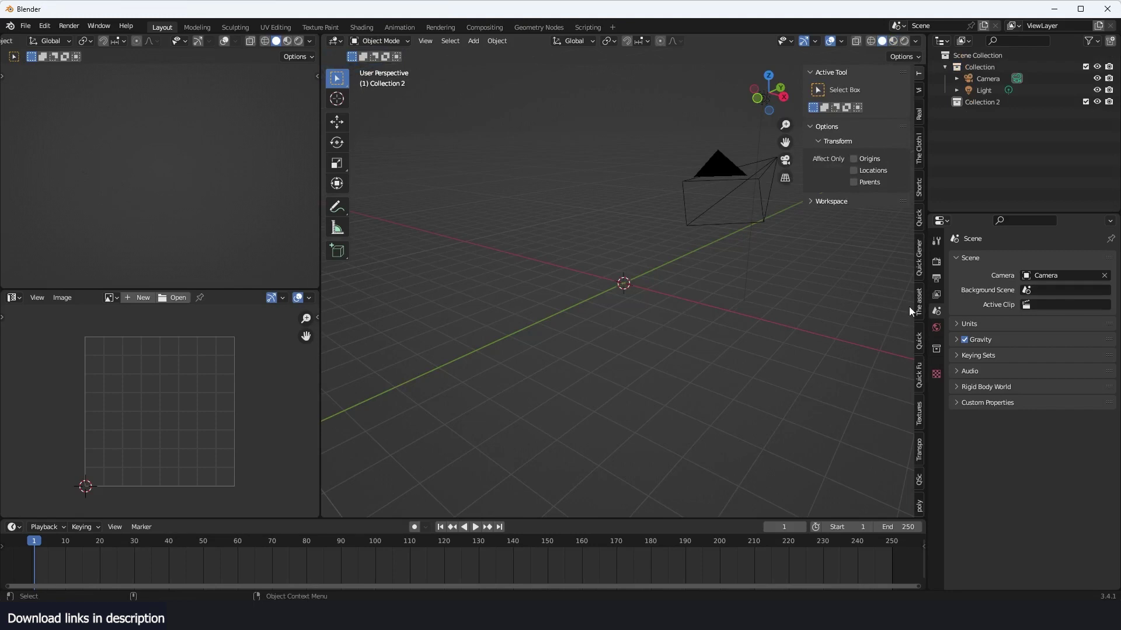
Step: Add the engine asset from the trush category to the scene, show its materials and clear its rotation
{"action": "left_click", "coordinate": [920, 303]}
{"action": "left_click", "coordinate": [854, 306]}
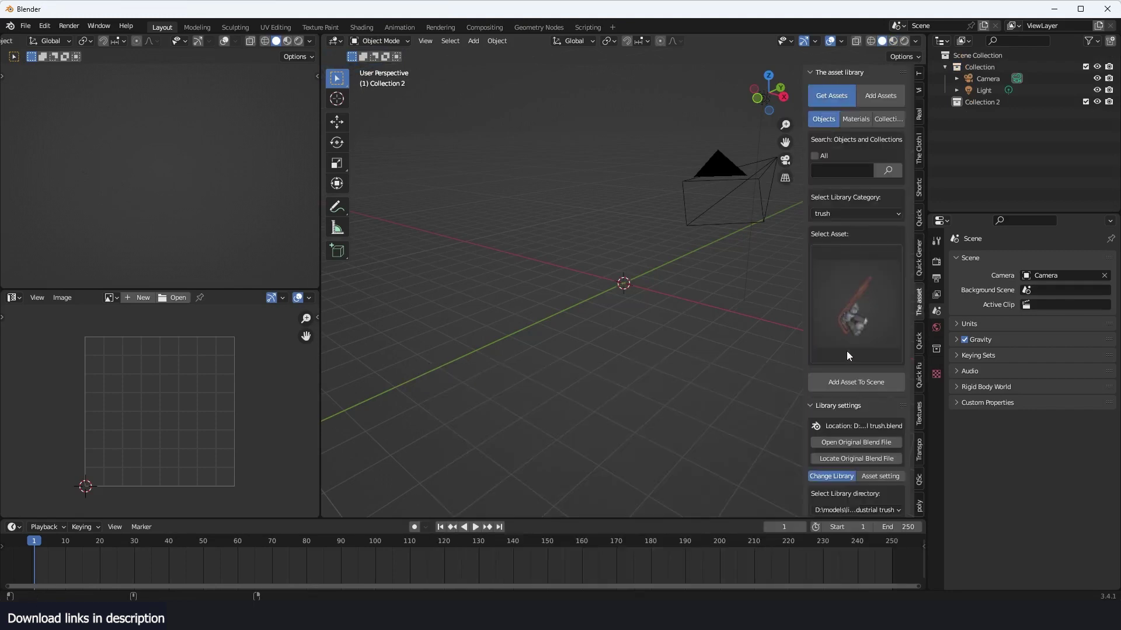
{"action": "left_click", "coordinate": [851, 380]}
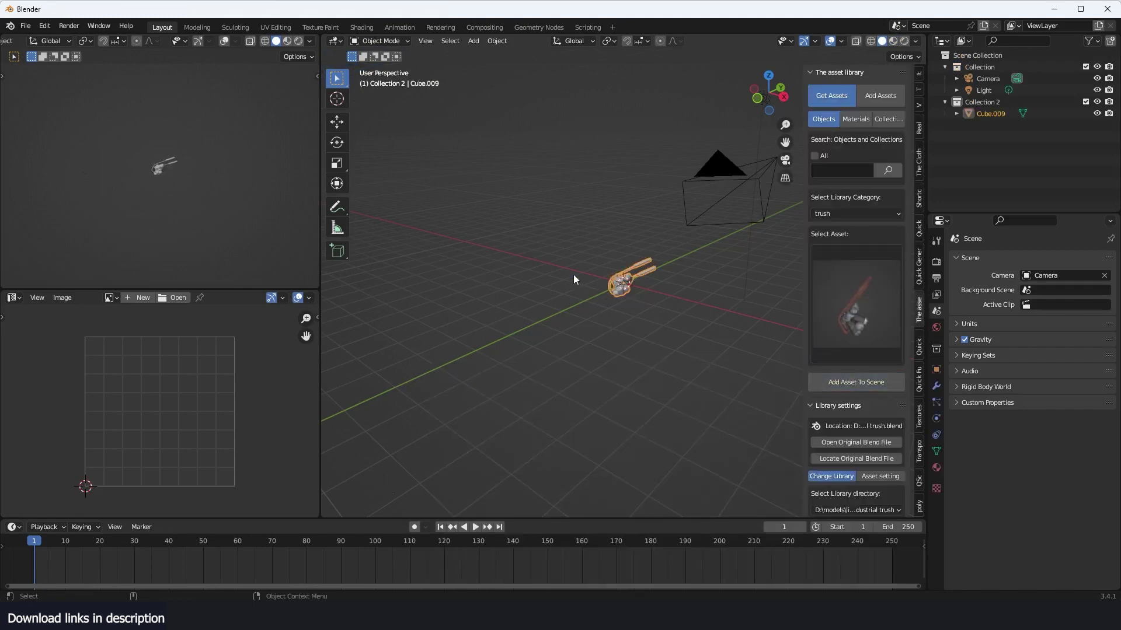
{"action": "left_click", "coordinate": [891, 41]}
{"action": "scroll", "coordinate": [653, 365], "scroll_direction": "up", "scroll_amount": 8}
{"action": "left_click_drag", "start_coordinate": [653, 365], "coordinate": [589, 351]}
{"action": "key", "text": "alt+r"}
Step: Add the bent cigarette asset to the scene and snap it to the 3D cursor placed on the engine's round cover
{"action": "left_click", "coordinate": [869, 310]}
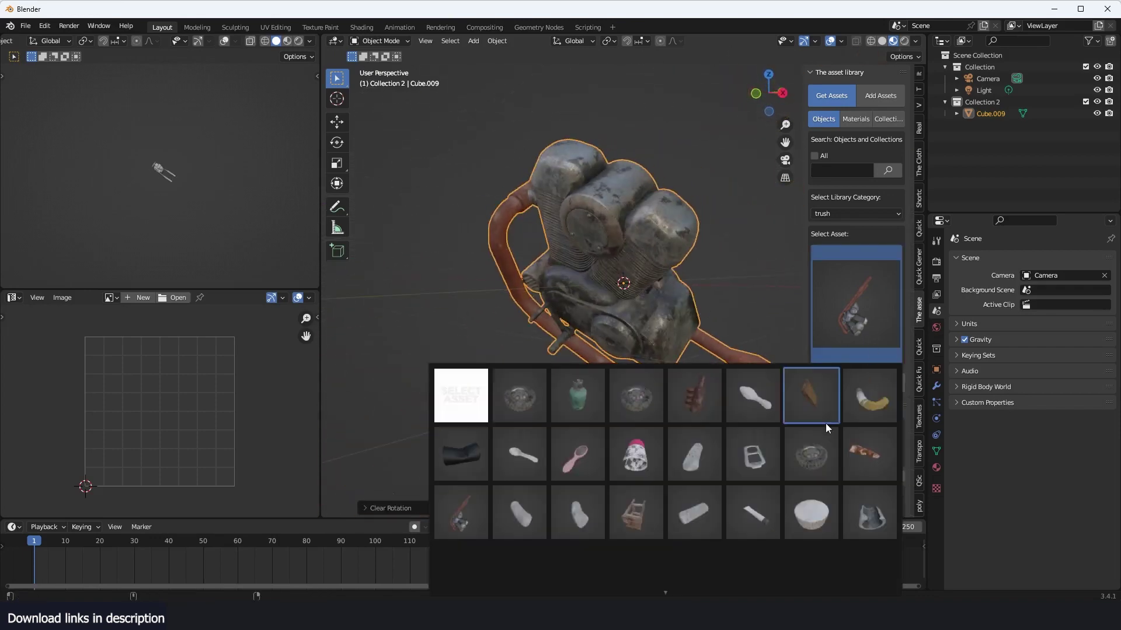
{"action": "left_click", "coordinate": [875, 397]}
{"action": "left_click", "coordinate": [882, 382]}
{"action": "left_click_drag", "start_coordinate": [664, 335], "coordinate": [598, 355]}
{"action": "key", "text": "KP_Decimal"}
{"action": "scroll", "coordinate": [613, 355], "scroll_direction": "down", "scroll_amount": 8}
{"action": "right_click", "coordinate": [696, 300], "text": "shift"}
{"action": "key", "text": "shift+s"}
{"action": "left_click", "coordinate": [663, 192]}
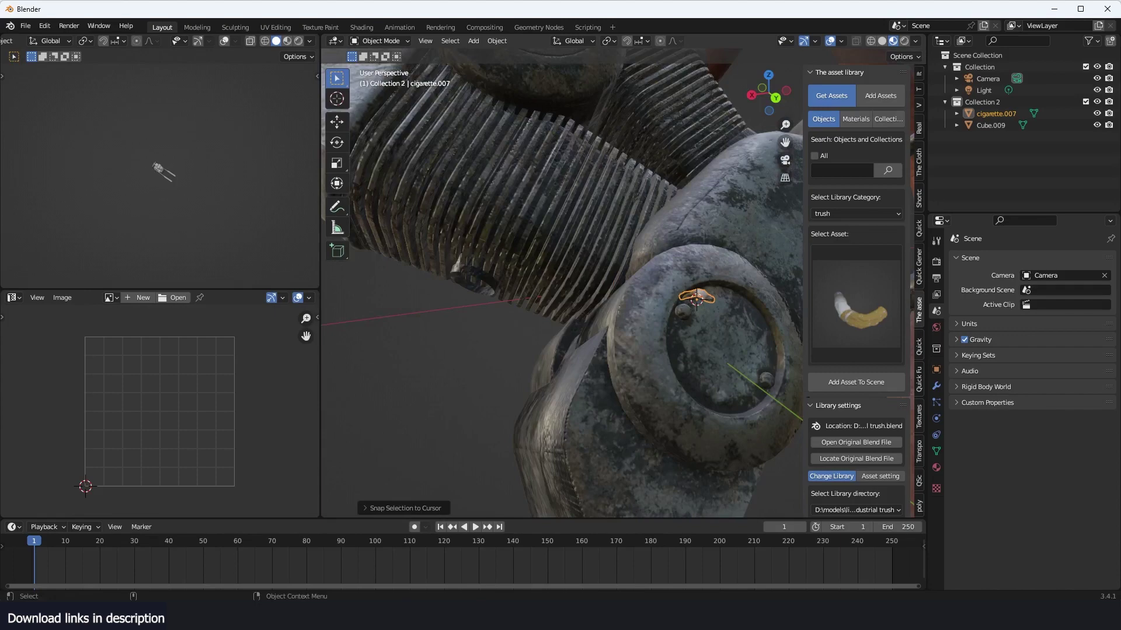
Step: Scale the cigarette on the engine's round cover and check it from further away
{"action": "key", "text": "s"}
{"action": "left_click", "coordinate": [863, 464]}
{"action": "scroll", "coordinate": [690, 387], "scroll_direction": "down", "scroll_amount": 4}
{"action": "left_click_drag", "start_coordinate": [690, 387], "coordinate": [696, 397]}
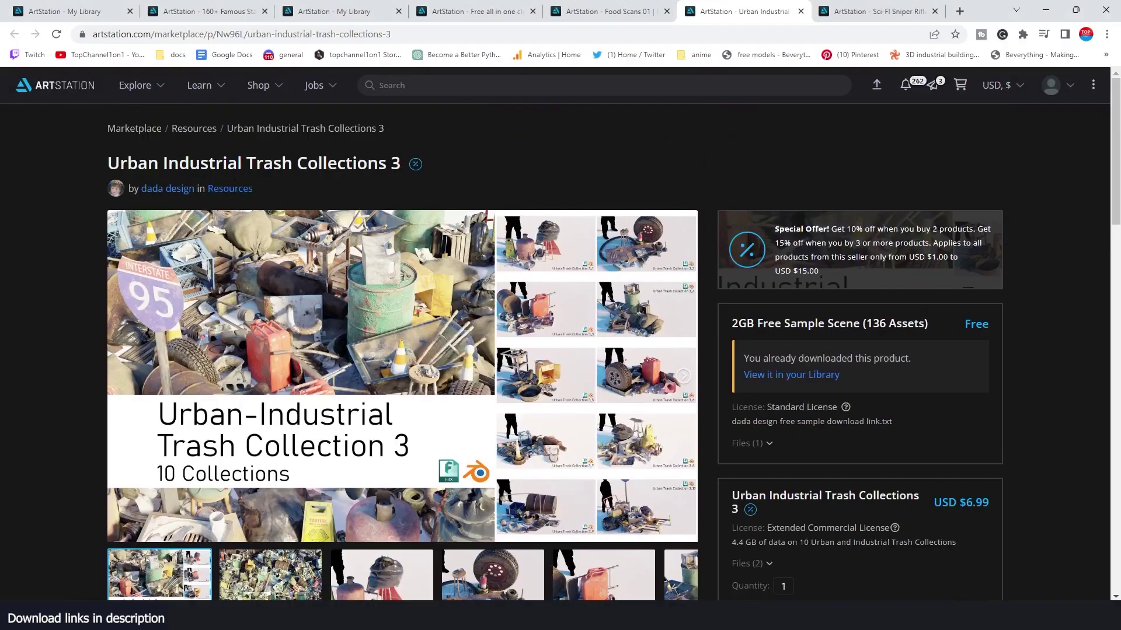
Step: Read the Urban Industrial Trash Collections 3 description on ArtStation, and switch to the Blender window with the street assets to inspect them
{"action": "scroll", "coordinate": [213, 164], "scroll_direction": "down", "scroll_amount": 9}
{"action": "left_click", "coordinate": [493, 615]}
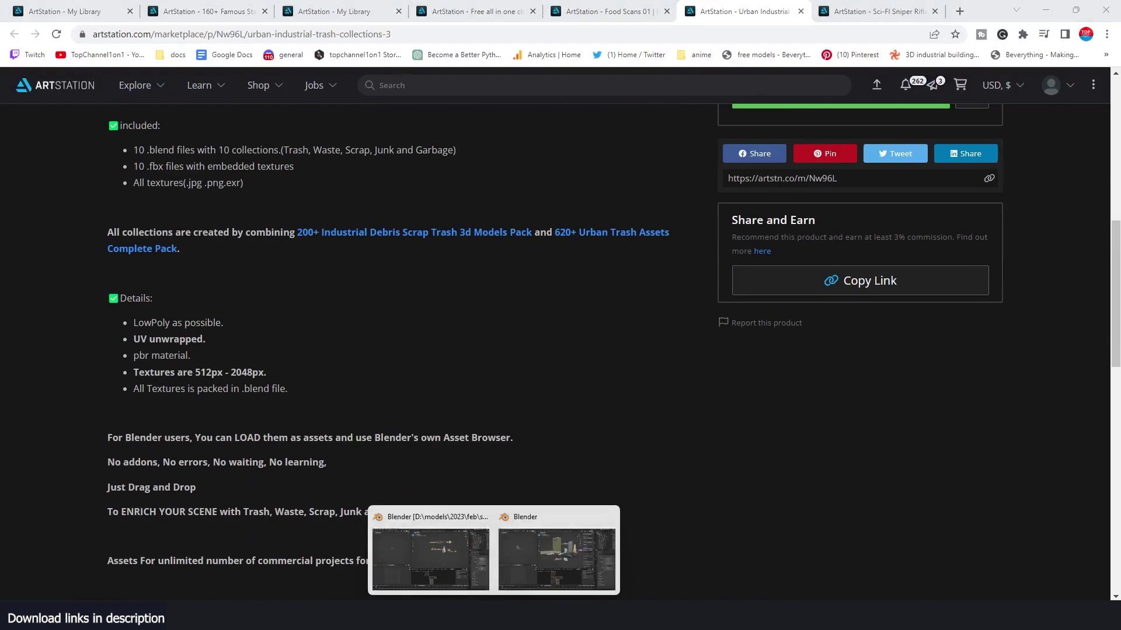
{"action": "left_click", "coordinate": [548, 562]}
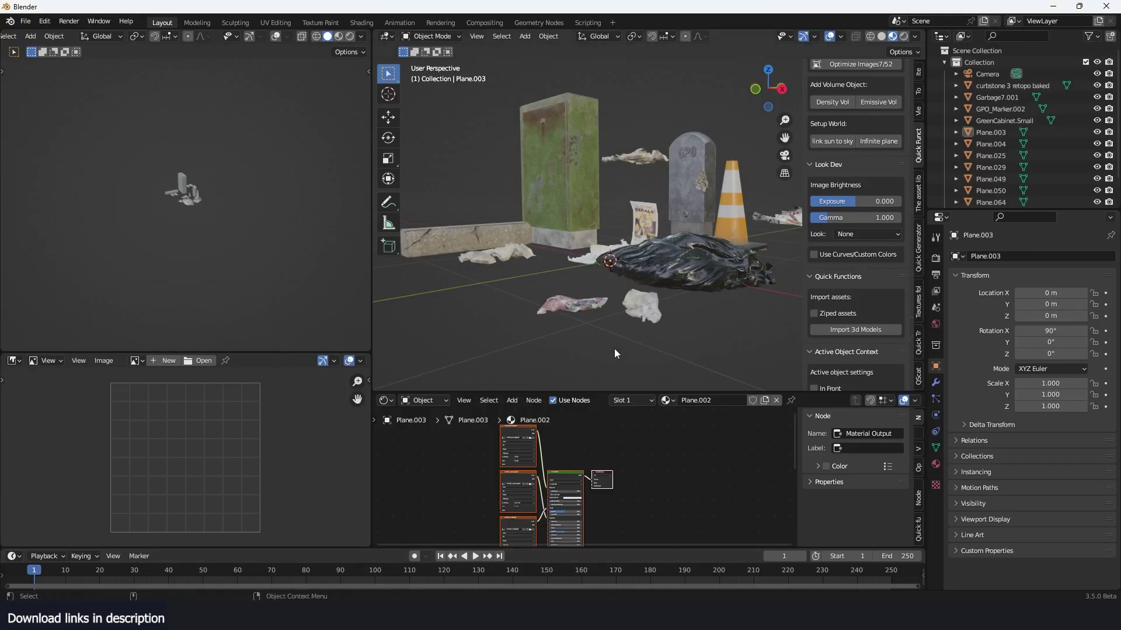
{"action": "scroll", "coordinate": [698, 322], "scroll_direction": "up", "scroll_amount": 5}
{"action": "left_click_drag", "start_coordinate": [661, 305], "coordinate": [714, 273]}
{"action": "scroll", "coordinate": [579, 302], "scroll_direction": "down", "scroll_amount": 5}
{"action": "scroll", "coordinate": [714, 272], "scroll_direction": "down", "scroll_amount": 2}
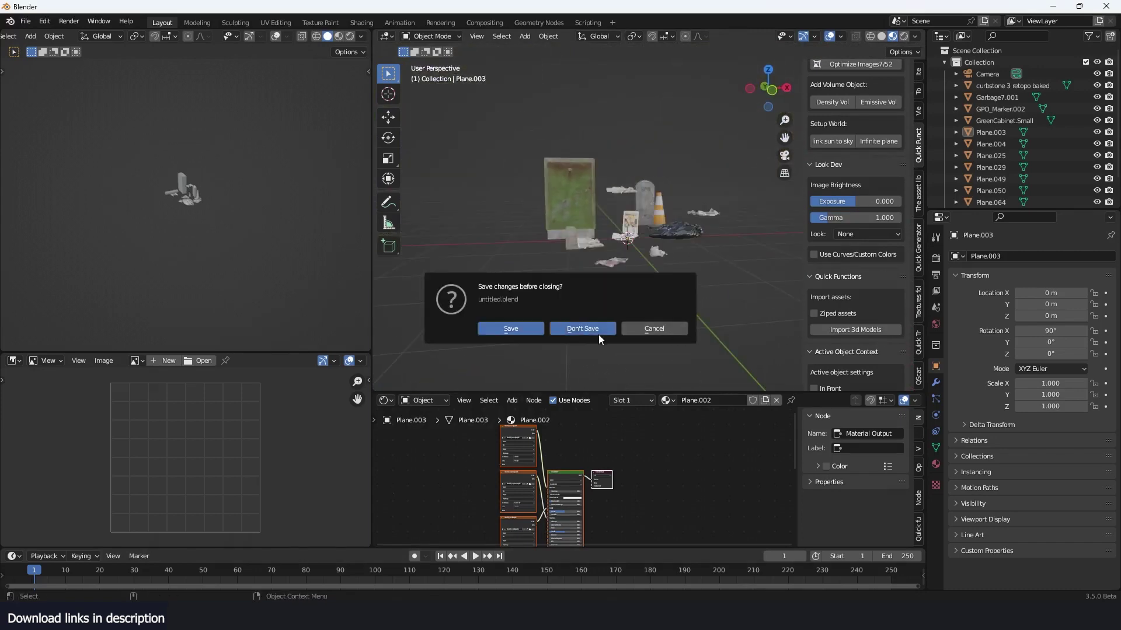
Step: Discard the street assets scene without saving and import the statue FBX models from the Famous Statues models pack folder into a new scene
{"action": "left_click", "coordinate": [598, 335]}
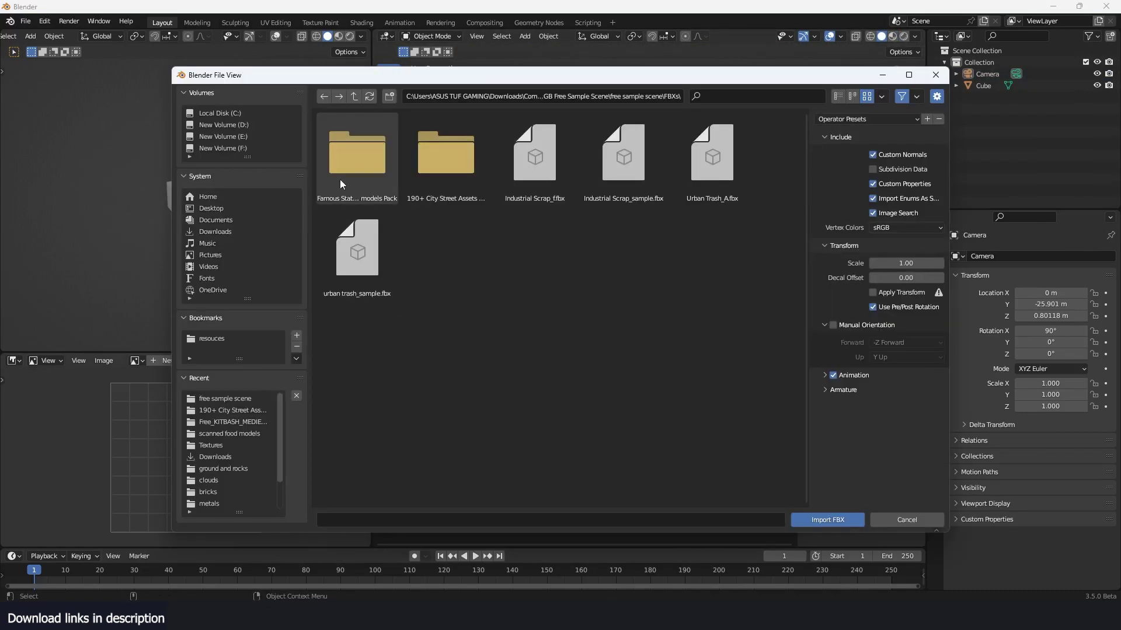
{"action": "left_click", "coordinate": [340, 180]}
{"action": "left_click", "coordinate": [340, 180]}
{"action": "left_click_drag", "start_coordinate": [350, 260], "coordinate": [453, 198]}
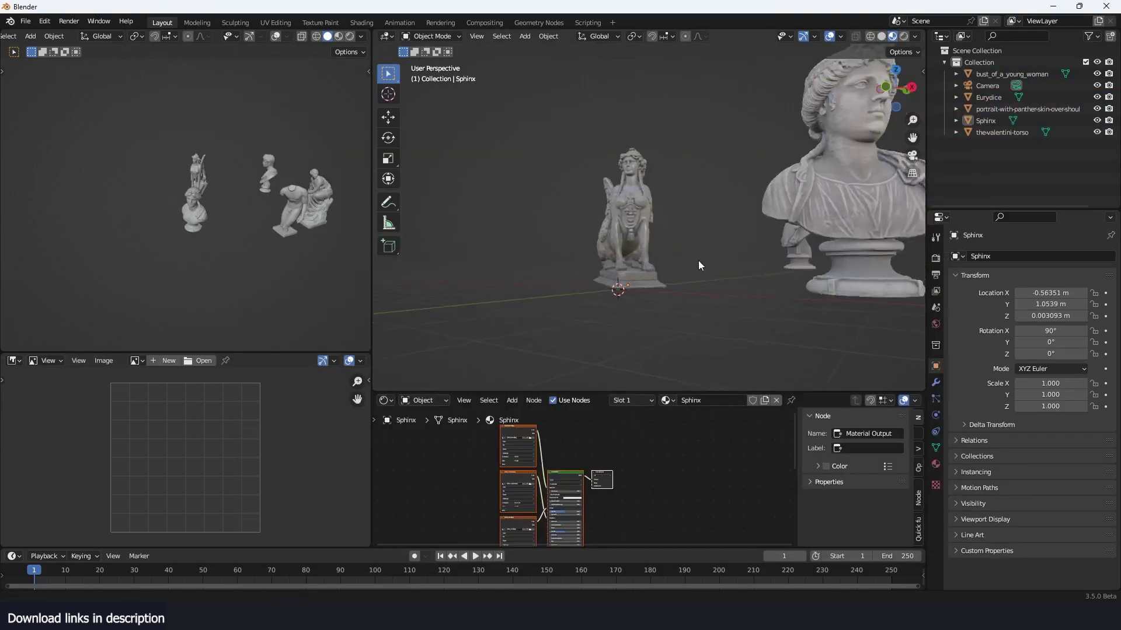
{"action": "left_click_drag", "start_coordinate": [698, 260], "coordinate": [611, 279]}
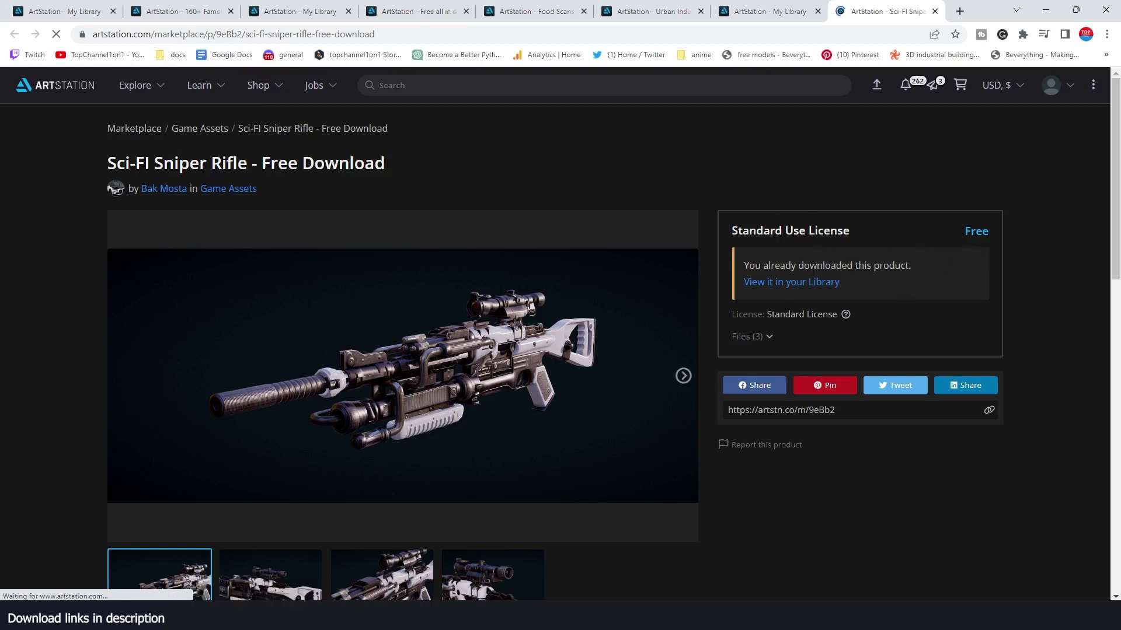
Step: View the Sci-FI Sniper Rifle in the ArtStation library and open Blend.blend from the downloaded Blend_2.7z archive in Blender
{"action": "left_click", "coordinate": [810, 283]}
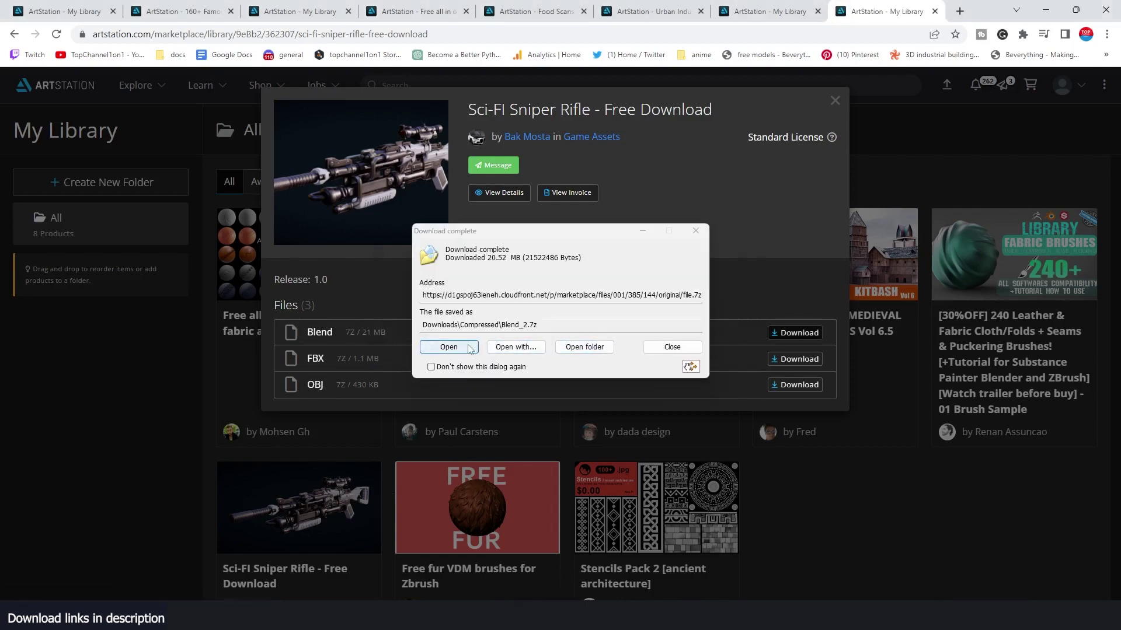
{"action": "left_click", "coordinate": [452, 348]}
{"action": "left_click", "coordinate": [316, 238]}
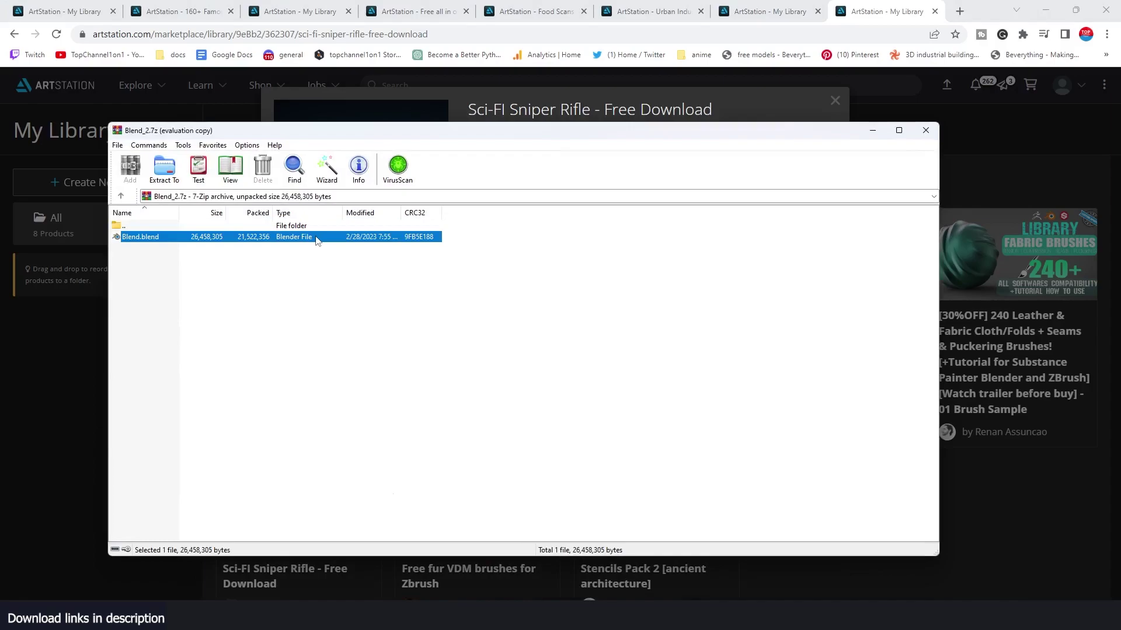
{"action": "double_click", "coordinate": [315, 237]}
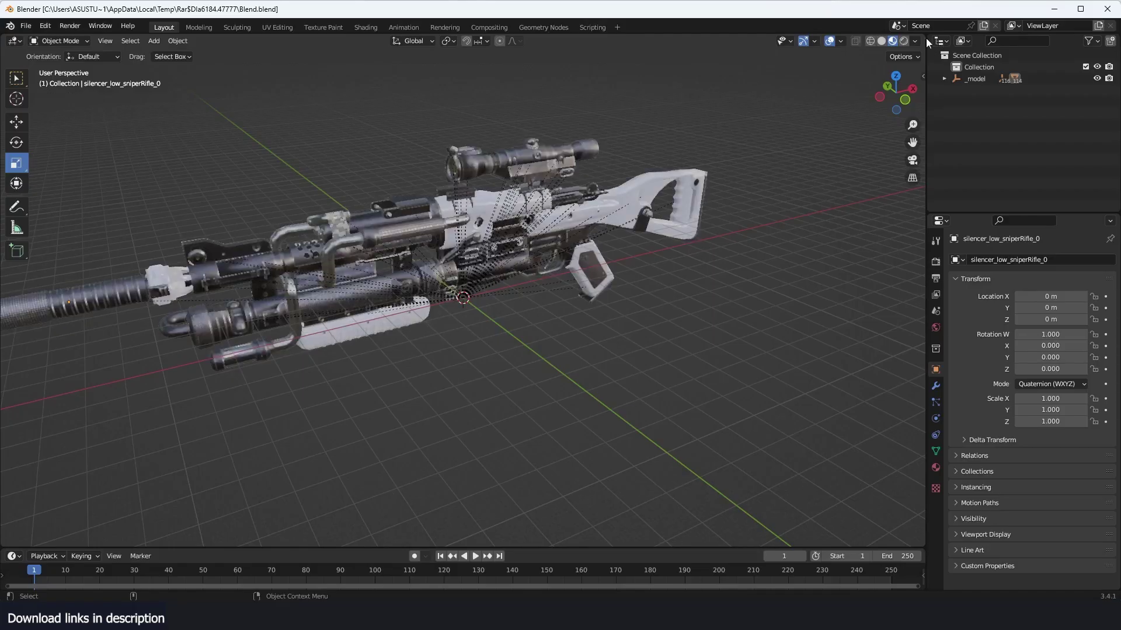
Step: Hide the viewport overlays and inspect the sniper rifle model from several angles and distances
{"action": "left_click_drag", "start_coordinate": [683, 239], "coordinate": [784, 212]}
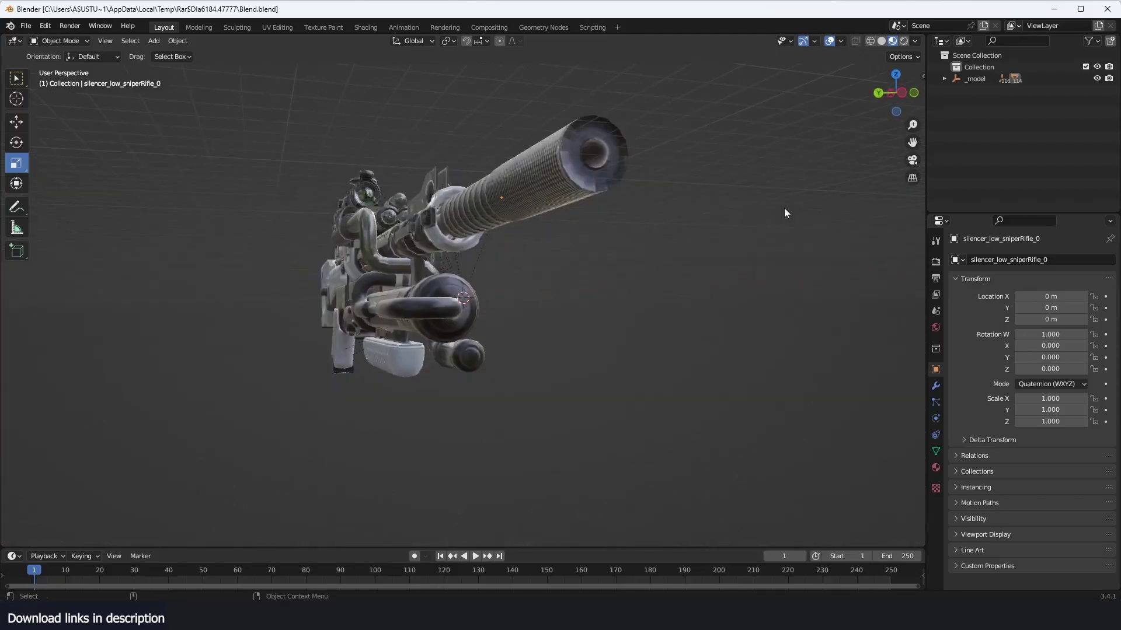
{"action": "left_click", "coordinate": [830, 41]}
{"action": "left_click_drag", "start_coordinate": [488, 176], "coordinate": [447, 304]}
{"action": "scroll", "coordinate": [528, 223], "scroll_direction": "up", "scroll_amount": 6}
{"action": "scroll", "coordinate": [596, 308], "scroll_direction": "down", "scroll_amount": 3}
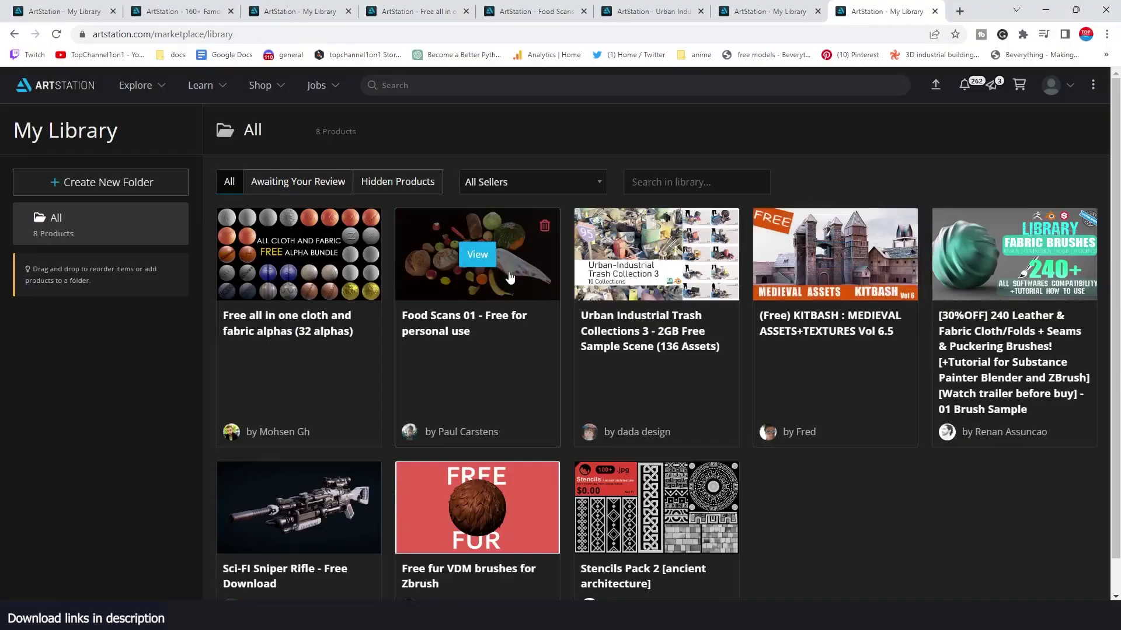
Step: View Food Scans 01 in the ArtStation library, and switch to Blender's scanned food models scene with its 3D viewport maximized
{"action": "left_click", "coordinate": [542, 283]}
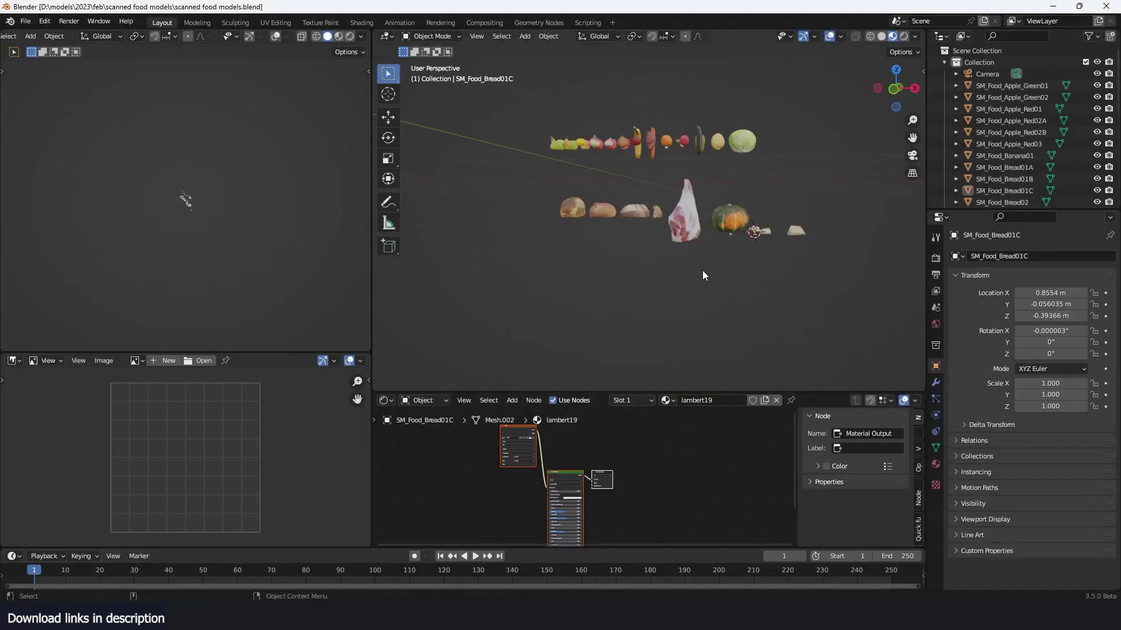
{"action": "scroll", "coordinate": [703, 270], "scroll_direction": "up", "scroll_amount": 3}
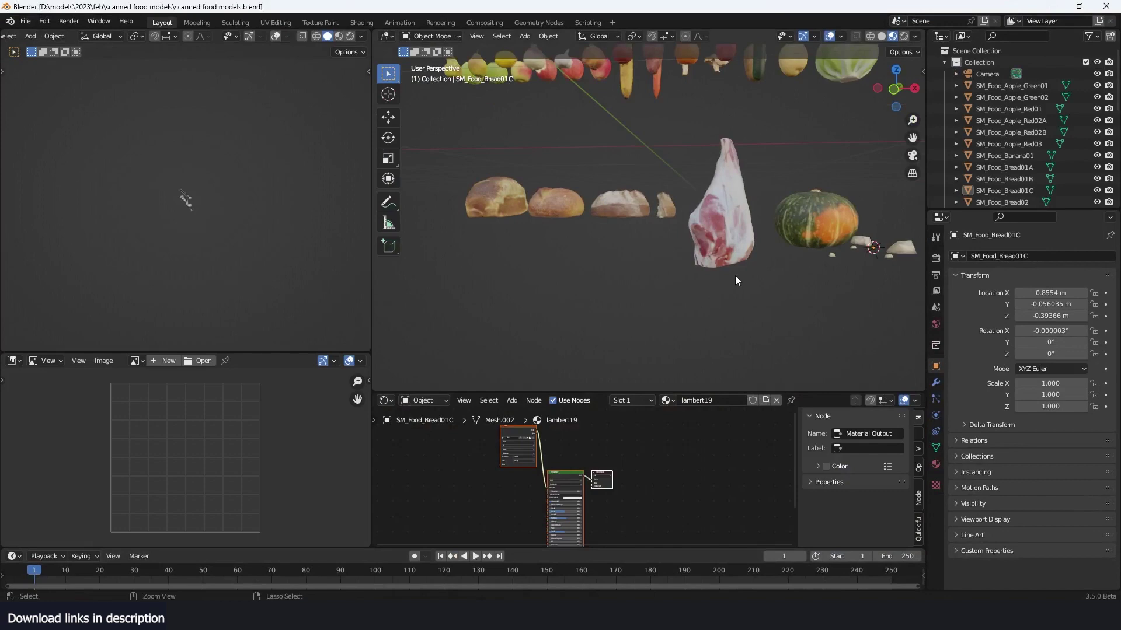
{"action": "key", "text": "ctrl+space"}
Step: Examine the scanned bread, meat, pumpkin, fruit and vegetable models from several angles, both close up and from further away
{"action": "left_click_drag", "start_coordinate": [587, 314], "coordinate": [735, 403]}
{"action": "scroll", "coordinate": [713, 336], "scroll_direction": "down", "scroll_amount": 4}
{"action": "scroll", "coordinate": [754, 462], "scroll_direction": "up", "scroll_amount": 5}
{"action": "scroll", "coordinate": [769, 437], "scroll_direction": "down", "scroll_amount": 2}
{"action": "scroll", "coordinate": [767, 391], "scroll_direction": "up", "scroll_amount": 2}
{"action": "scroll", "coordinate": [724, 410], "scroll_direction": "down", "scroll_amount": 2}
{"action": "left_click", "coordinate": [443, 435]}
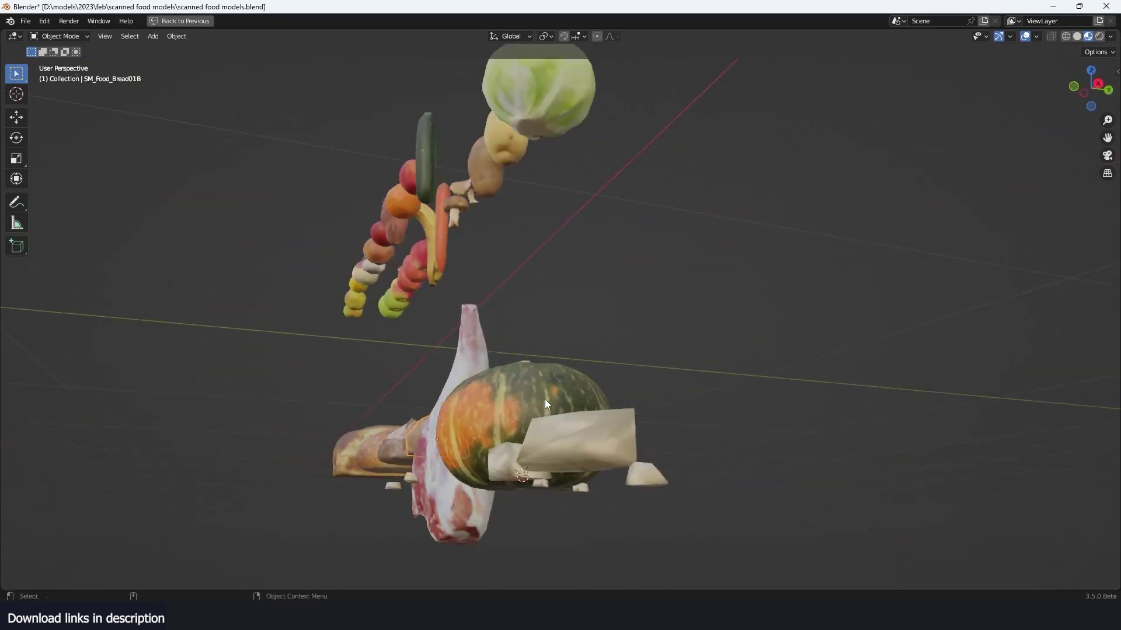
{"action": "left_click_drag", "start_coordinate": [545, 399], "coordinate": [723, 434]}
{"action": "scroll", "coordinate": [648, 425], "scroll_direction": "up", "scroll_amount": 4}
{"action": "left_click_drag", "start_coordinate": [708, 376], "coordinate": [434, 596]}
{"action": "scroll", "coordinate": [621, 425], "scroll_direction": "down", "scroll_amount": 3}
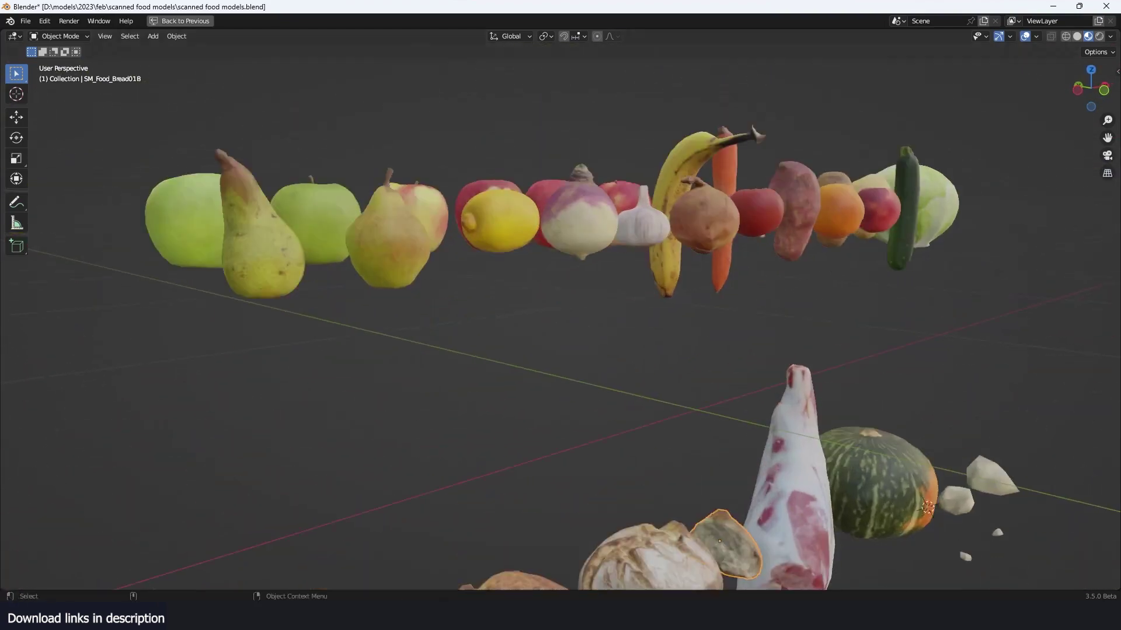
{"action": "scroll", "coordinate": [847, 372], "scroll_direction": "down", "scroll_amount": 3}
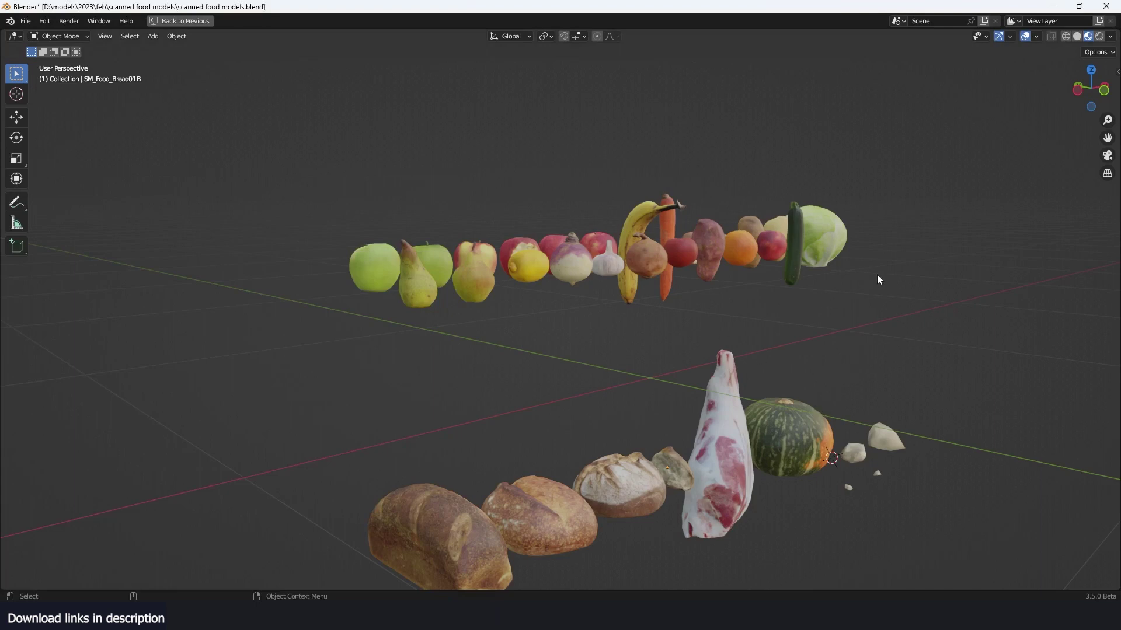